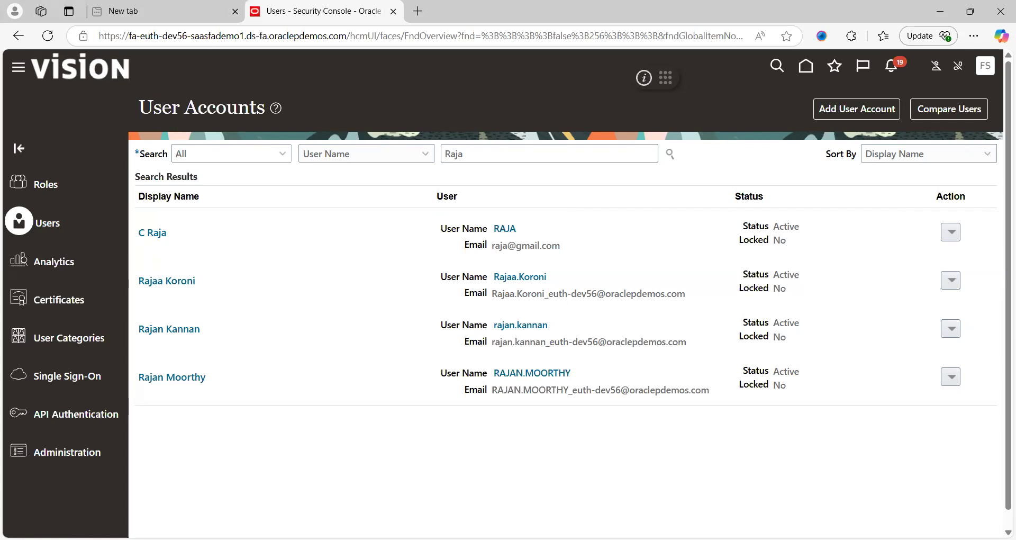
key(alt+Tab)
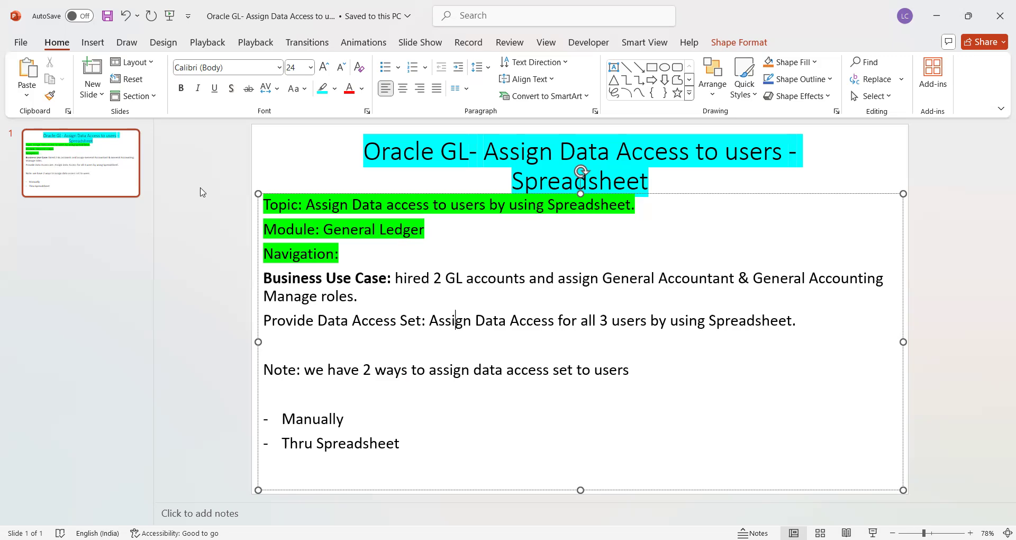
Review the user's General Accountant and General Accounting Manager roles, then return to User Accounts
key(alt+Tab)
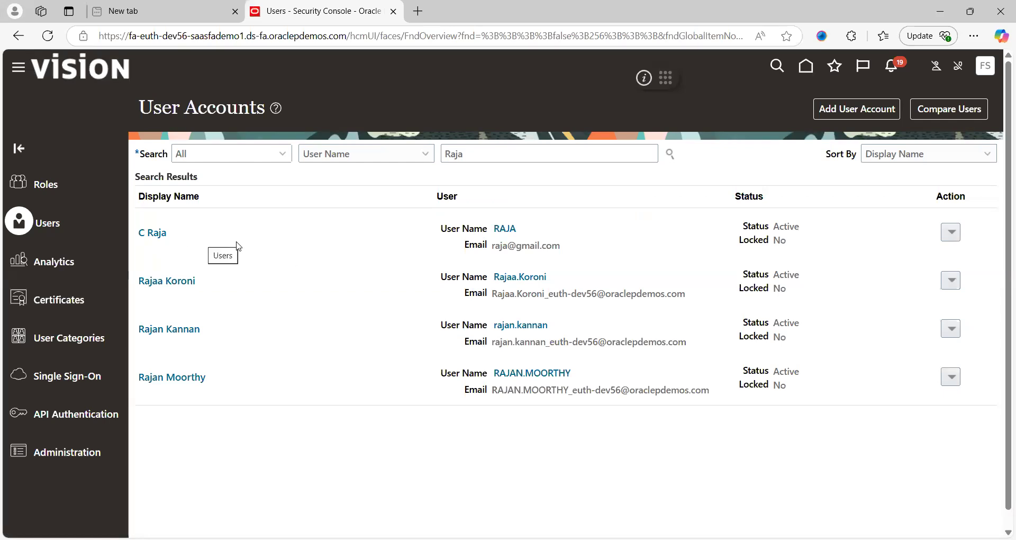
click(158, 233)
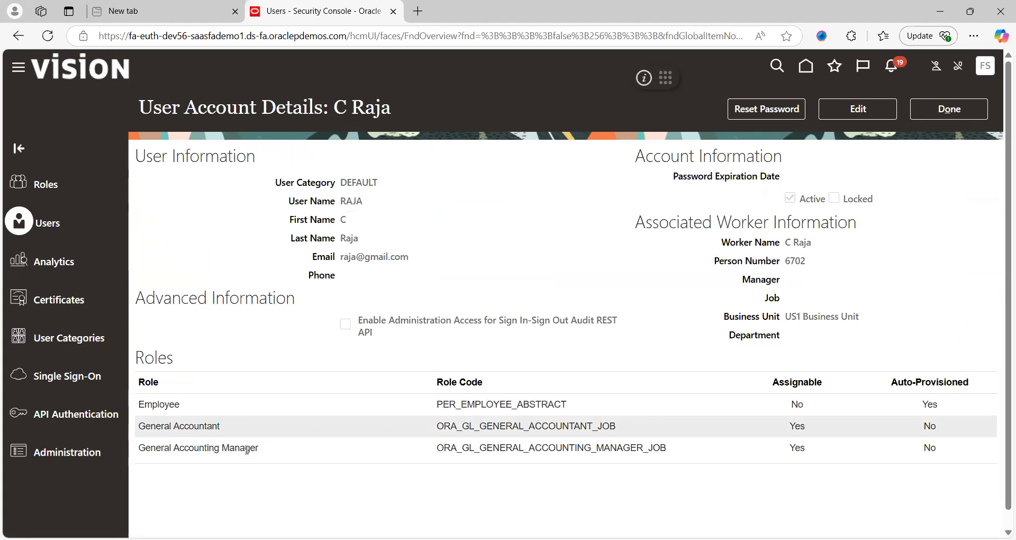
click(983, 118)
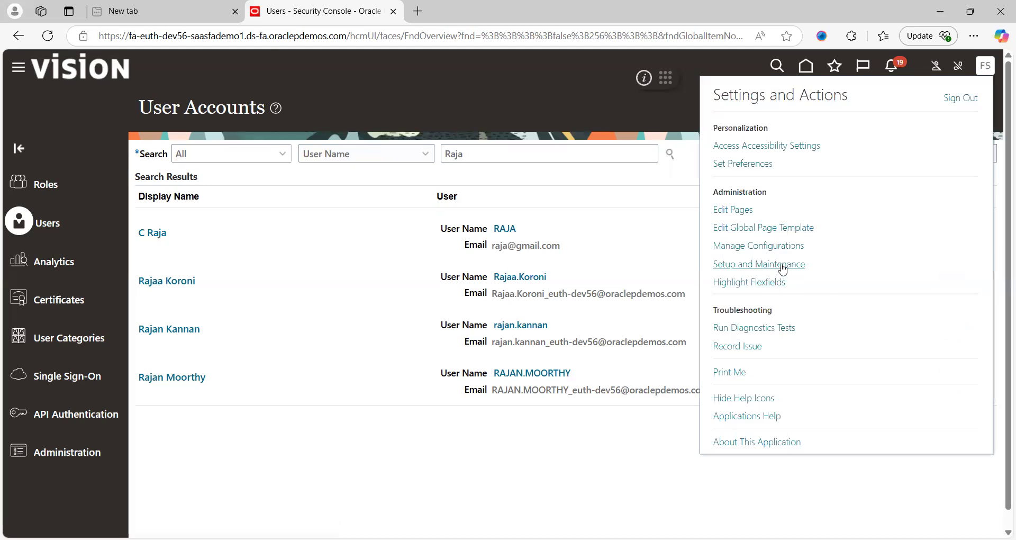
In Setup and Maintenance, show all General Ledger tasks and open Manage Data Access Set Data Access for Users
click(779, 264)
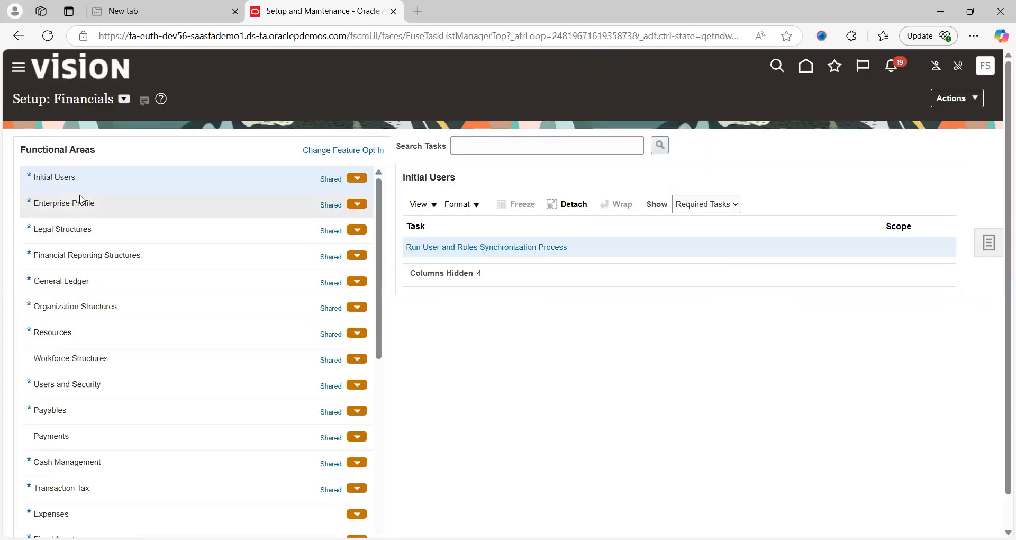
click(85, 281)
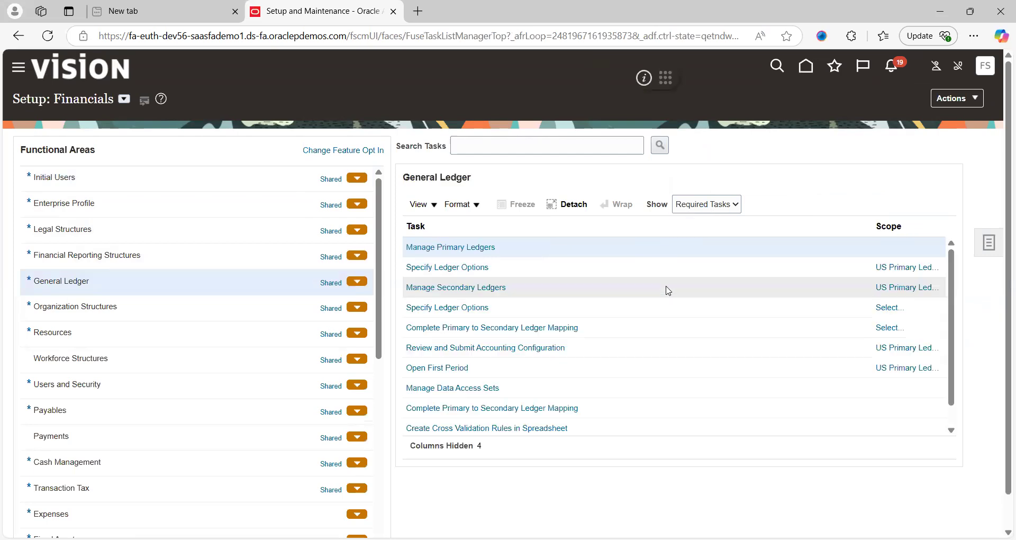
click(703, 214)
scroll(952, 431, down, 3)
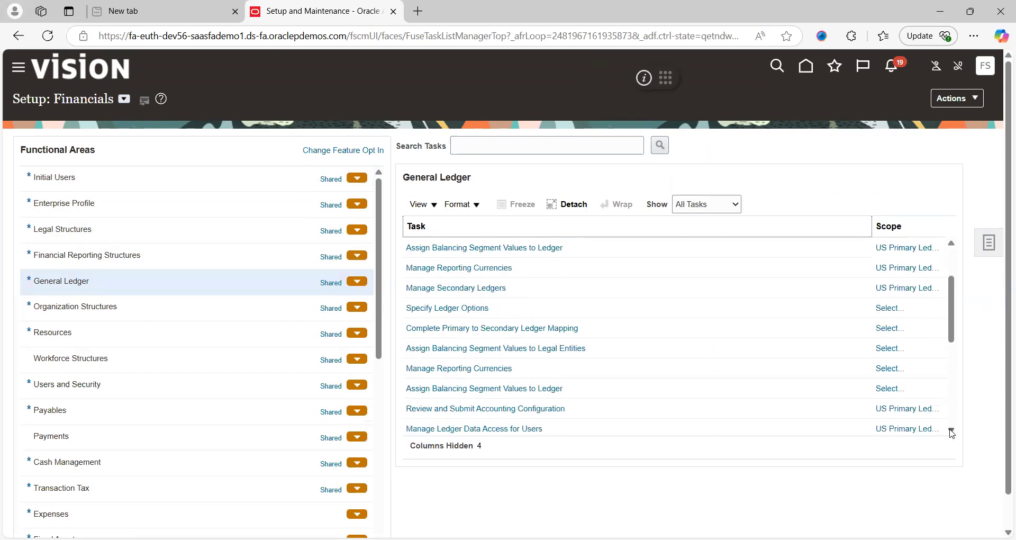
scroll(951, 433, down, 3)
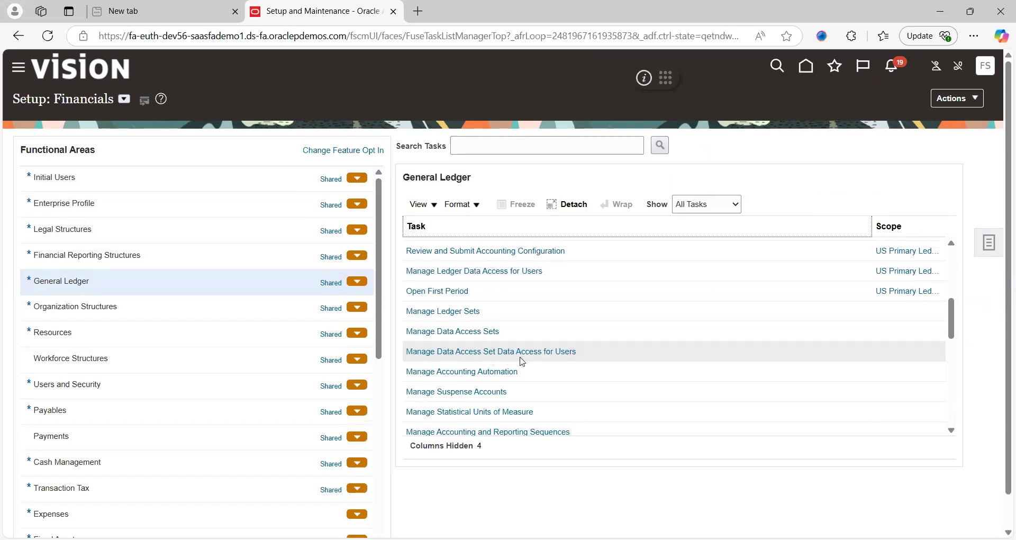
click(564, 352)
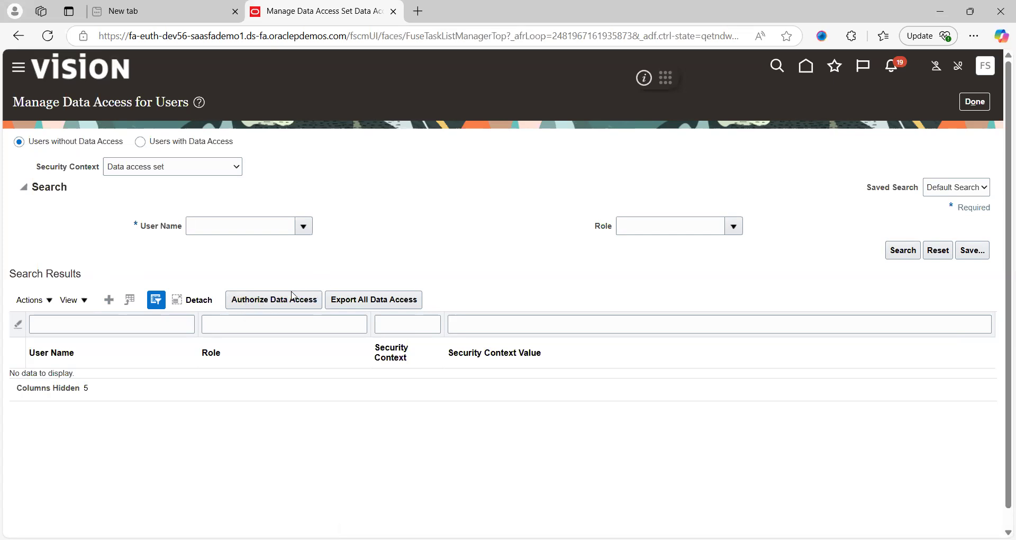
Download the Authorize Data Access template and open SecurityDataAccessTemplate (5).xlsx in Excel
click(294, 298)
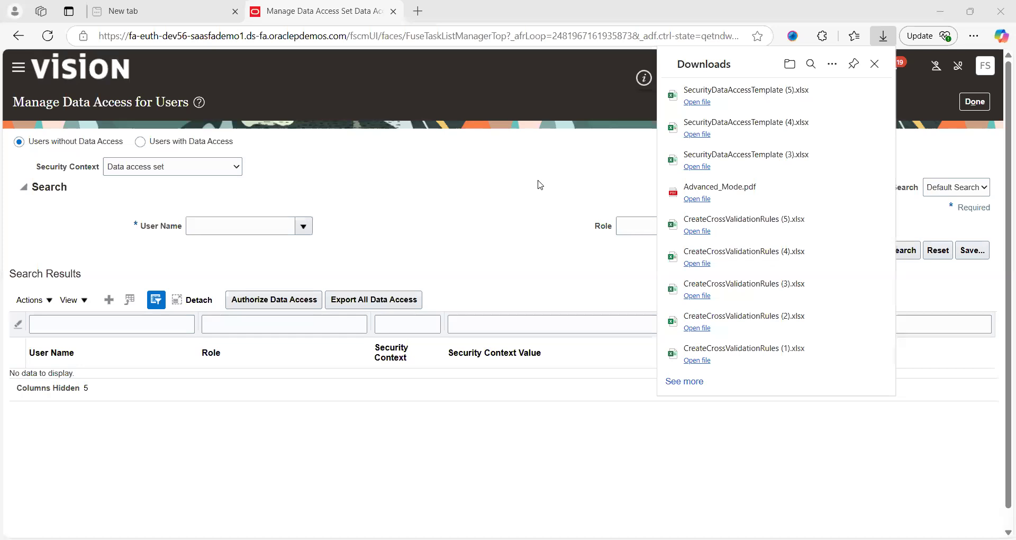
click(540, 184)
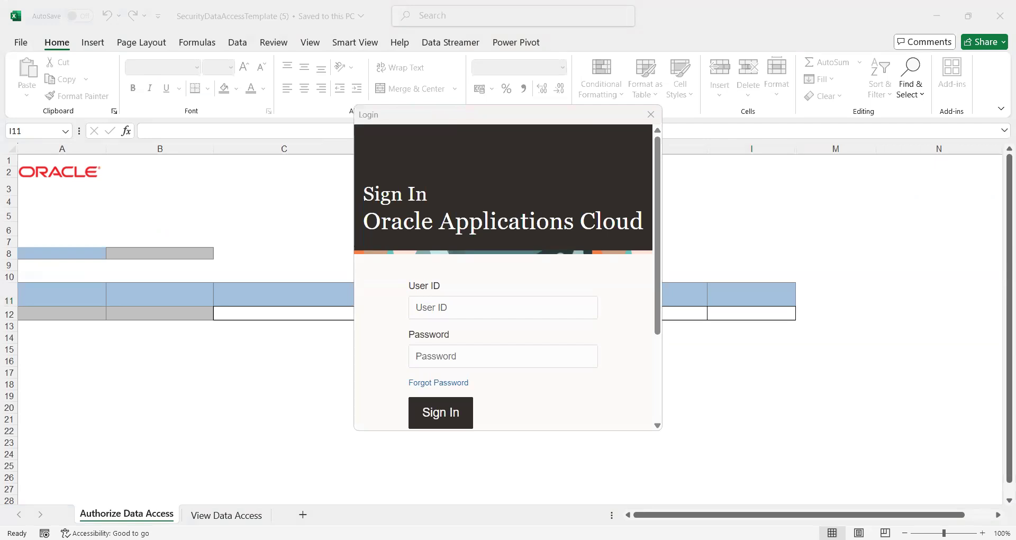
Sign in to Oracle Applications Cloud with the user ID and password, skipping the ADF add-in update
click(451, 302)
text(fas18.student)
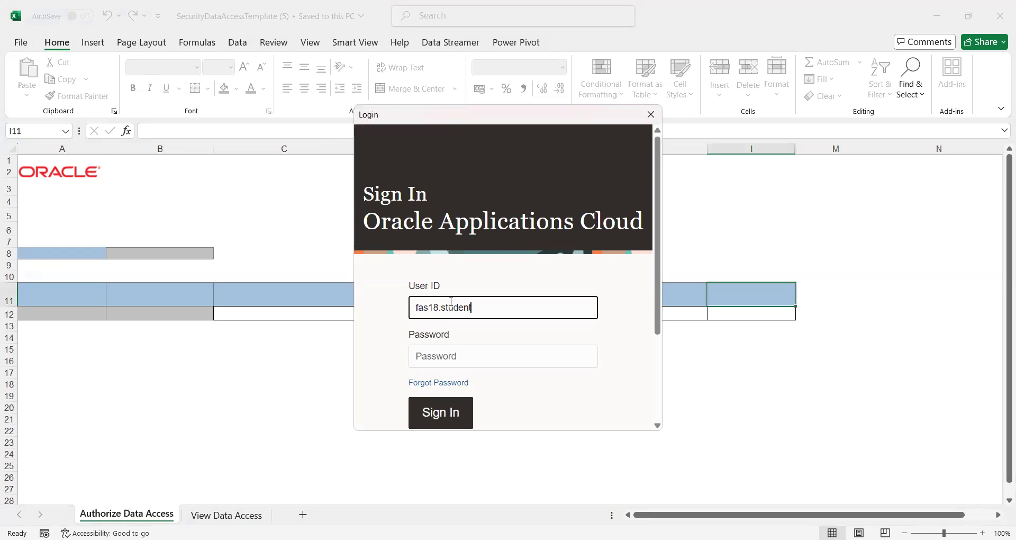
key(Tab)
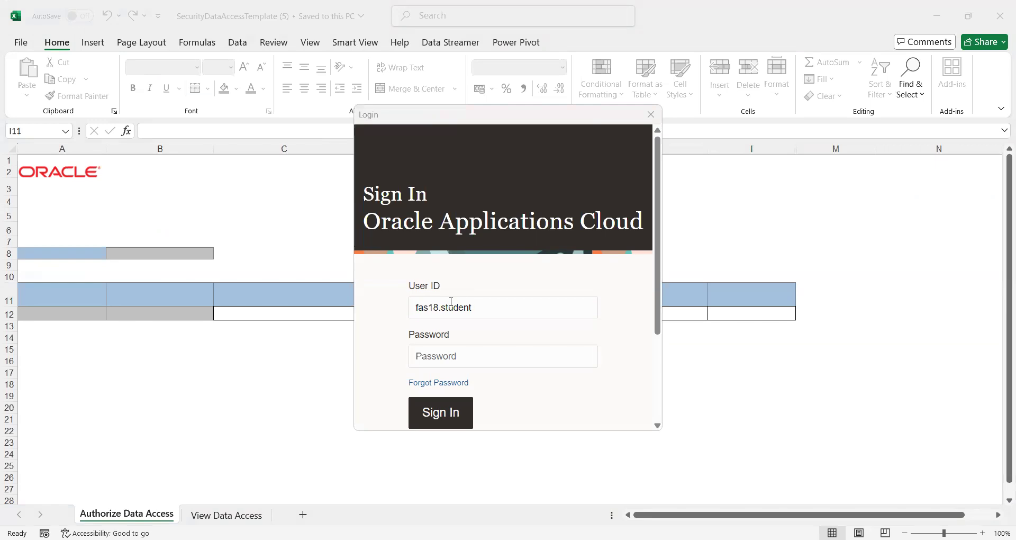
click(428, 356)
text(Welcome1)
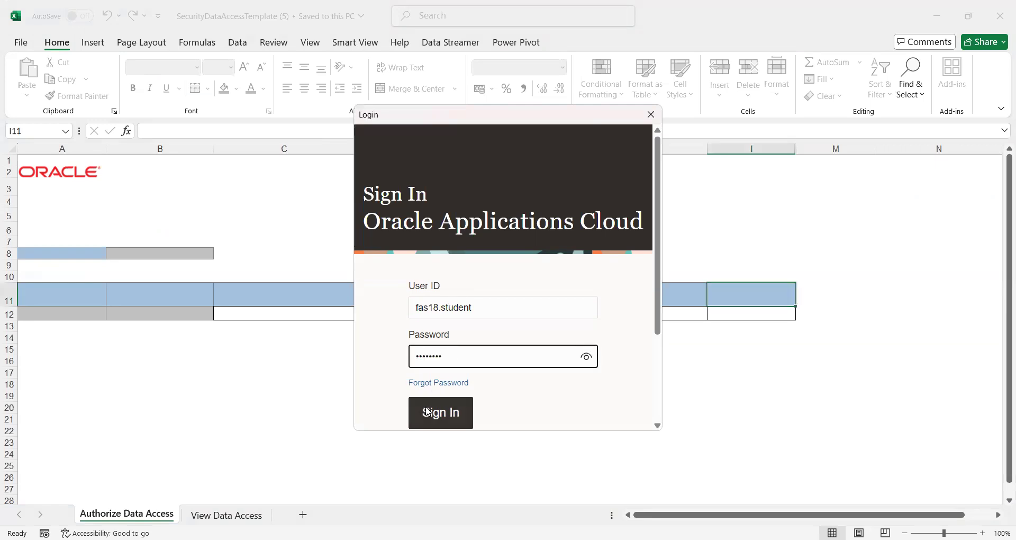
click(427, 414)
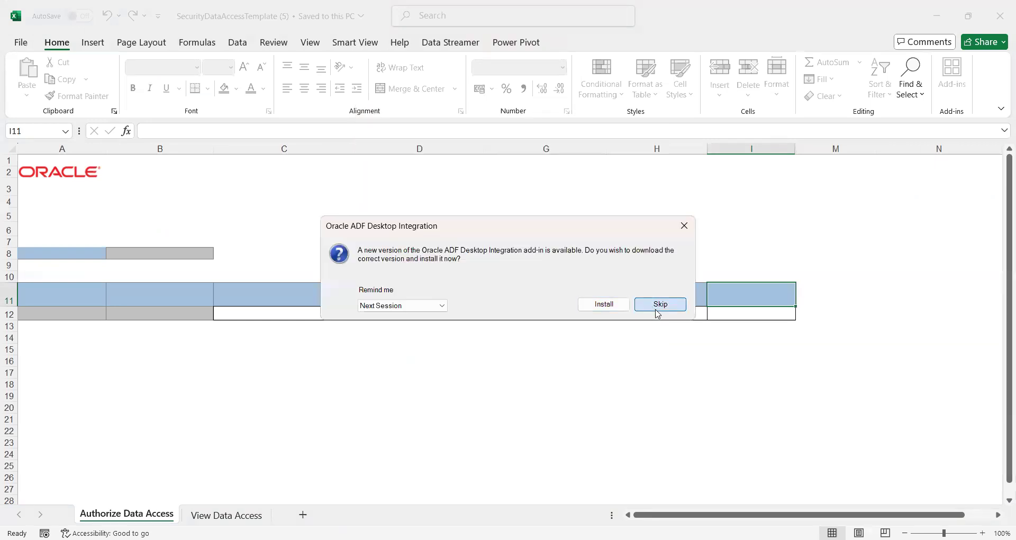
click(659, 305)
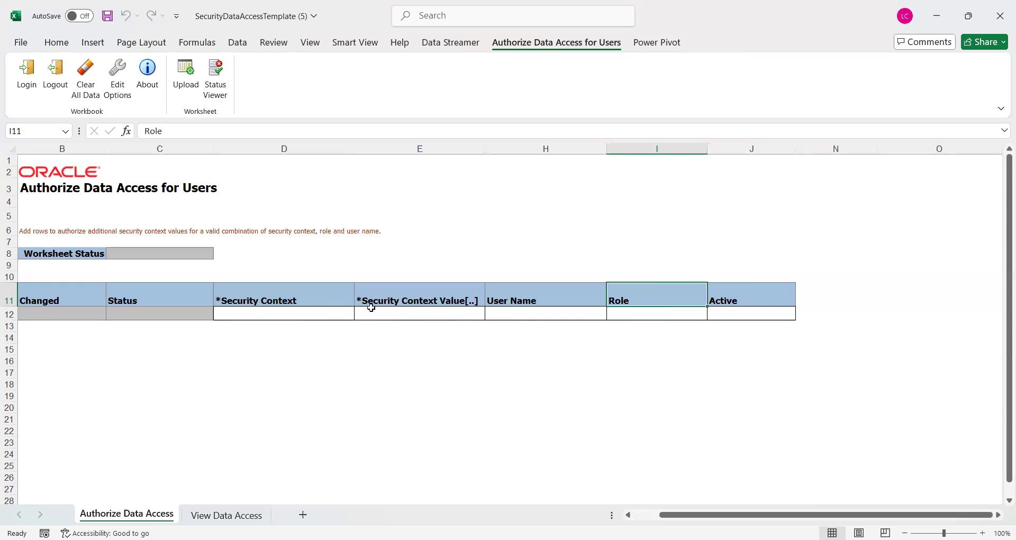
Load the first 500 existing rows on View Data Access, select them, and return to Authorize Data Access
click(226, 514)
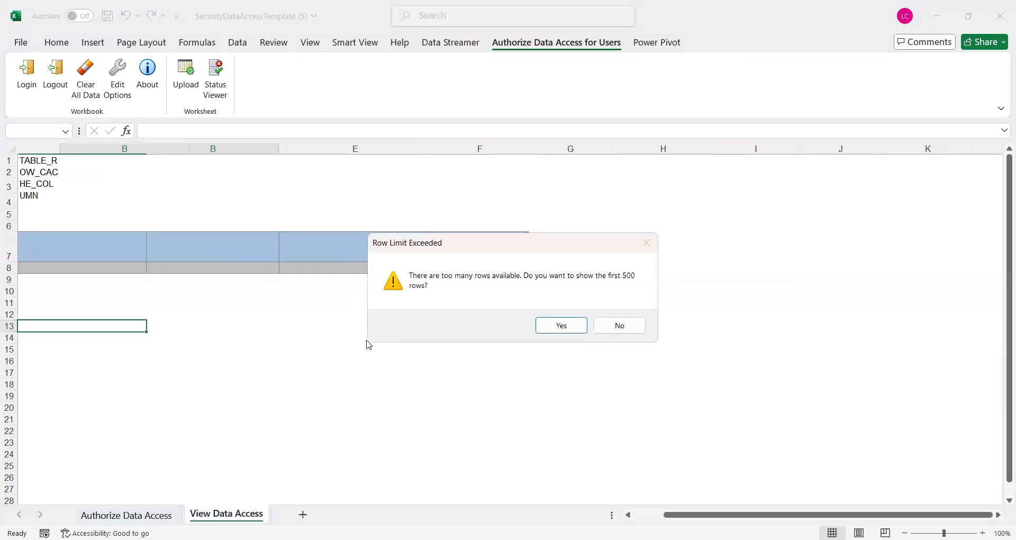
click(562, 326)
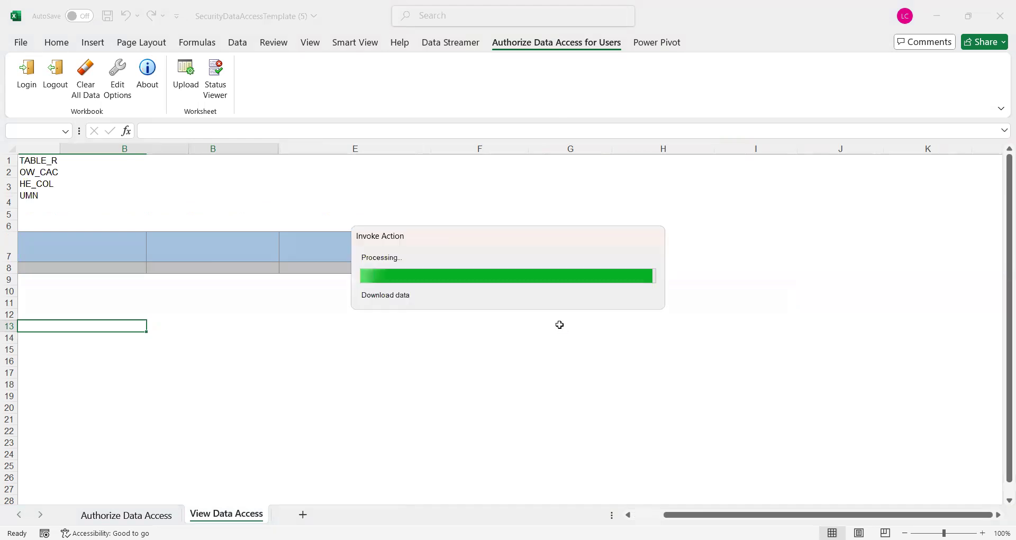
click(415, 300)
key(ctrl+a)
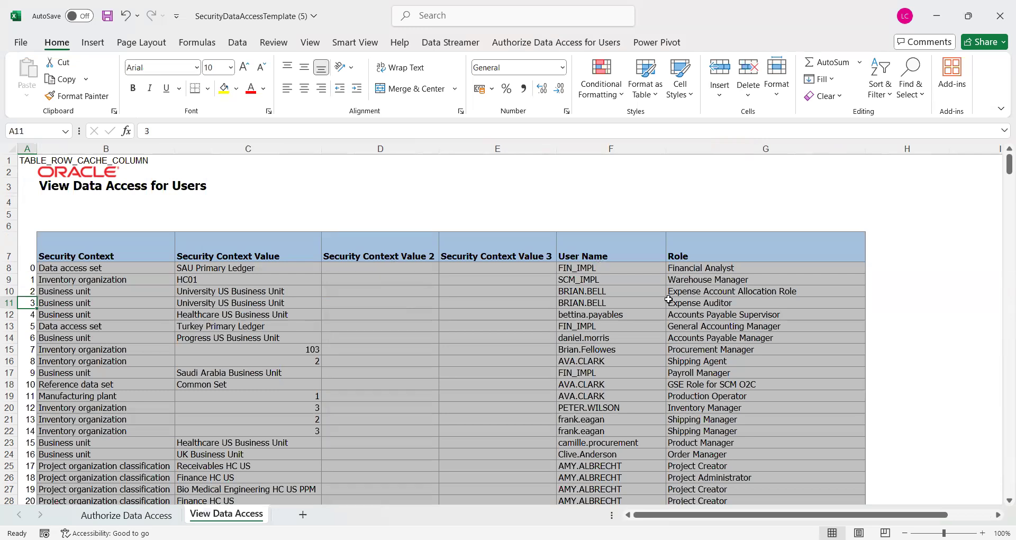
click(150, 518)
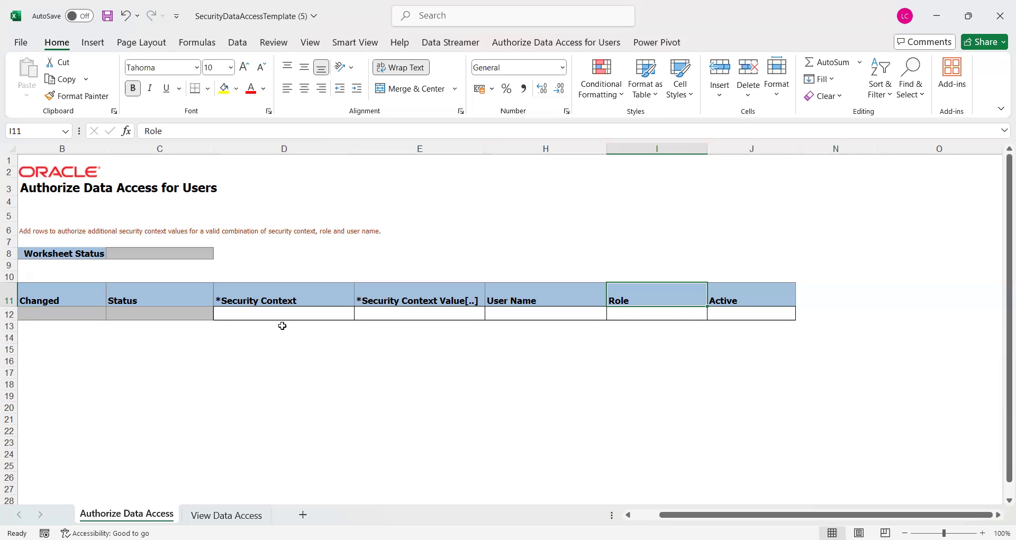
Choose Data access set from the Security Context dropdown in cell D12
click(257, 314)
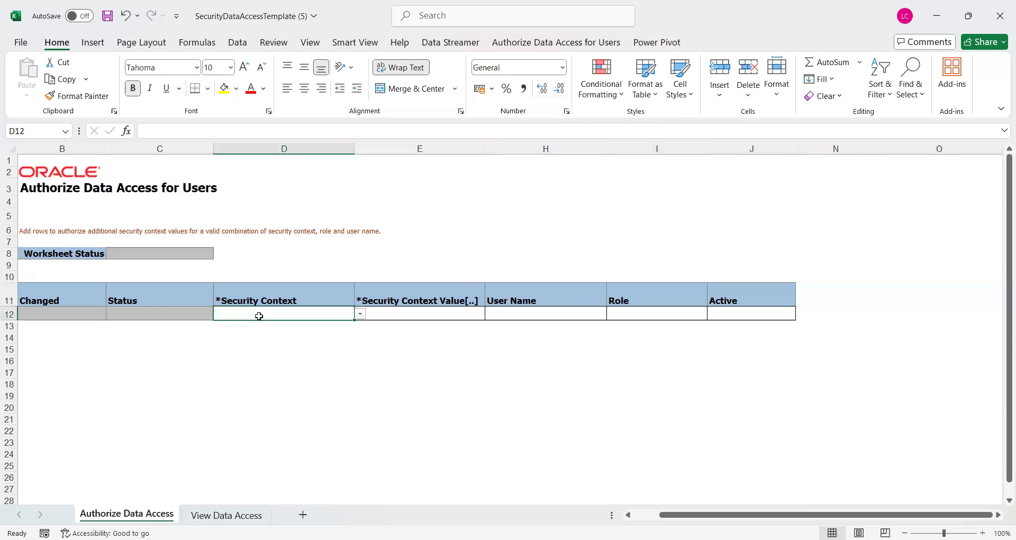
click(360, 315)
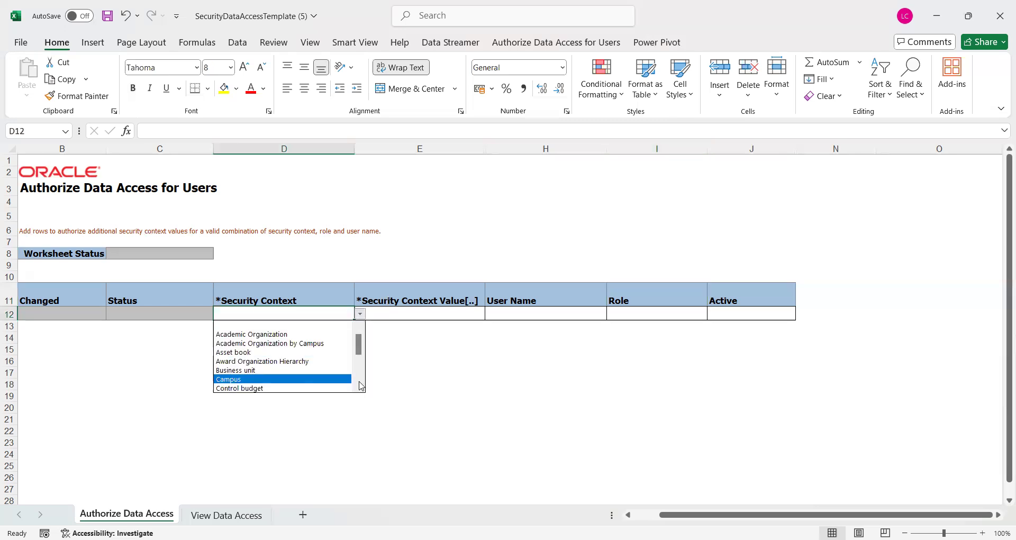
scroll(362, 385, down, 4)
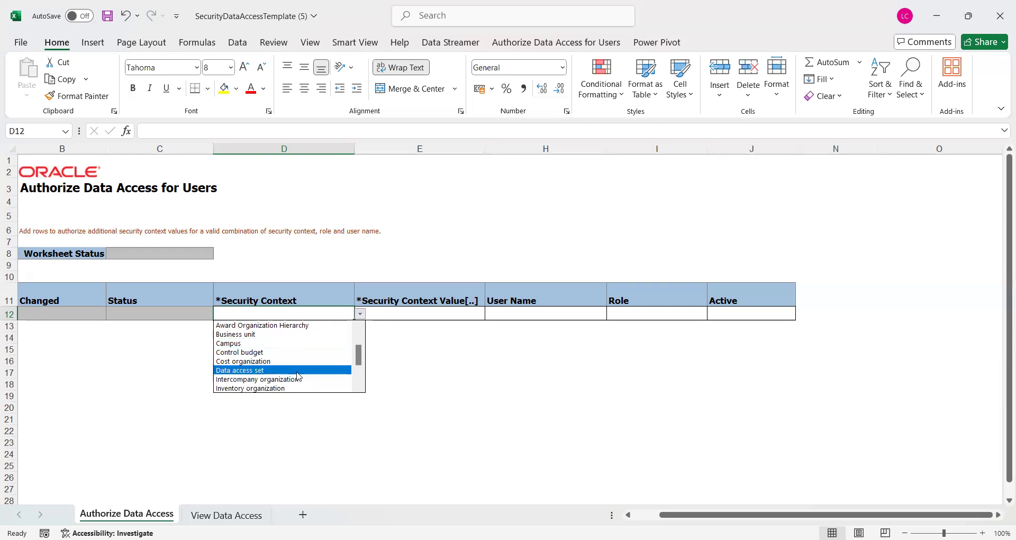
click(270, 371)
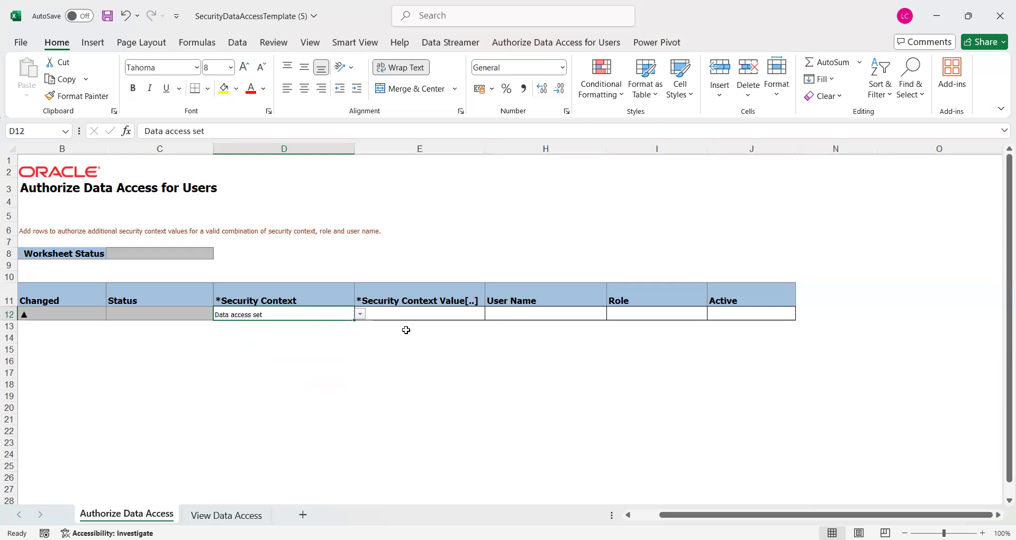
click(410, 312)
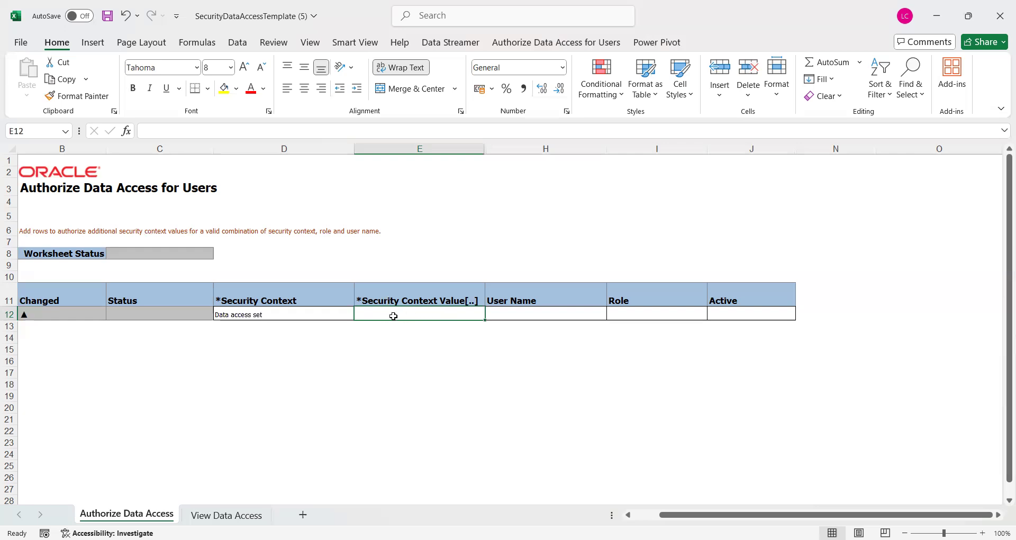
Open the Data Access Set lookup for E12 and try a %US% name search, dismissing the wildcard error
double_click(418, 315)
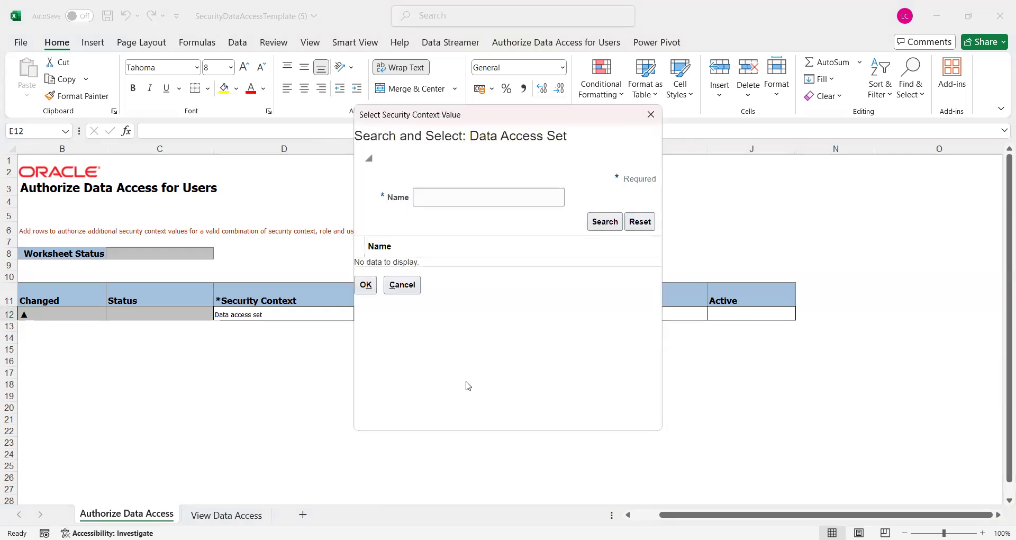
click(436, 199)
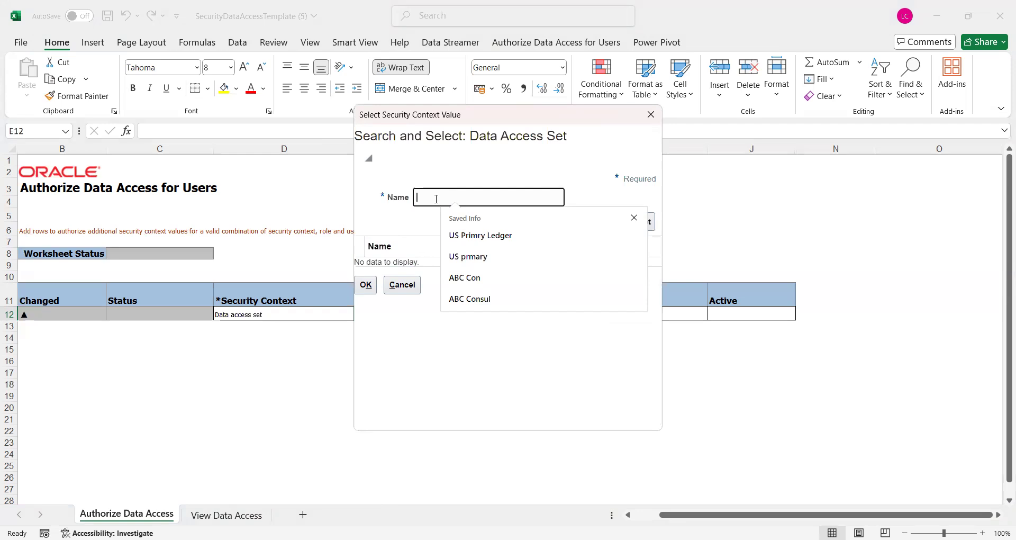
text(%US%)
key(Tab)
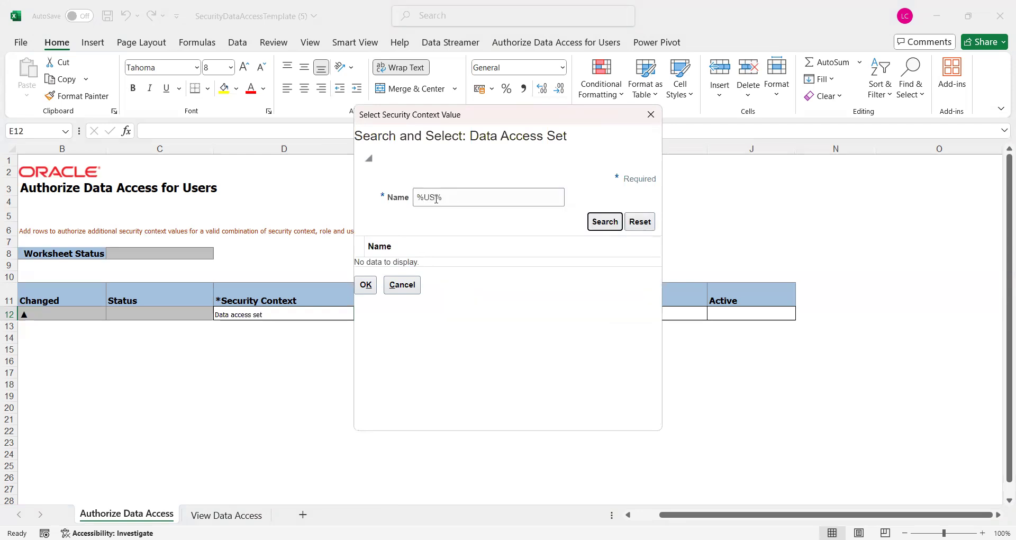
key(Return)
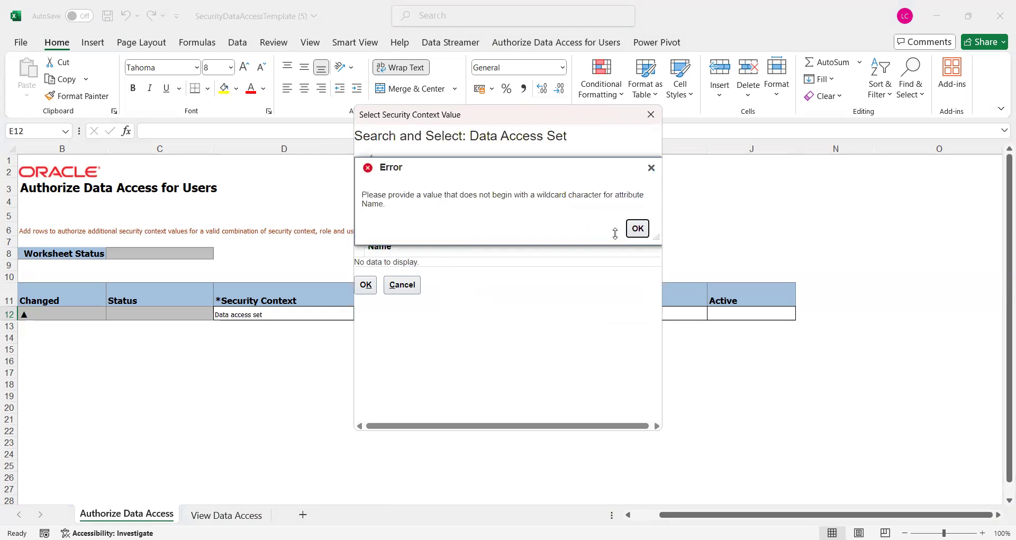
click(634, 237)
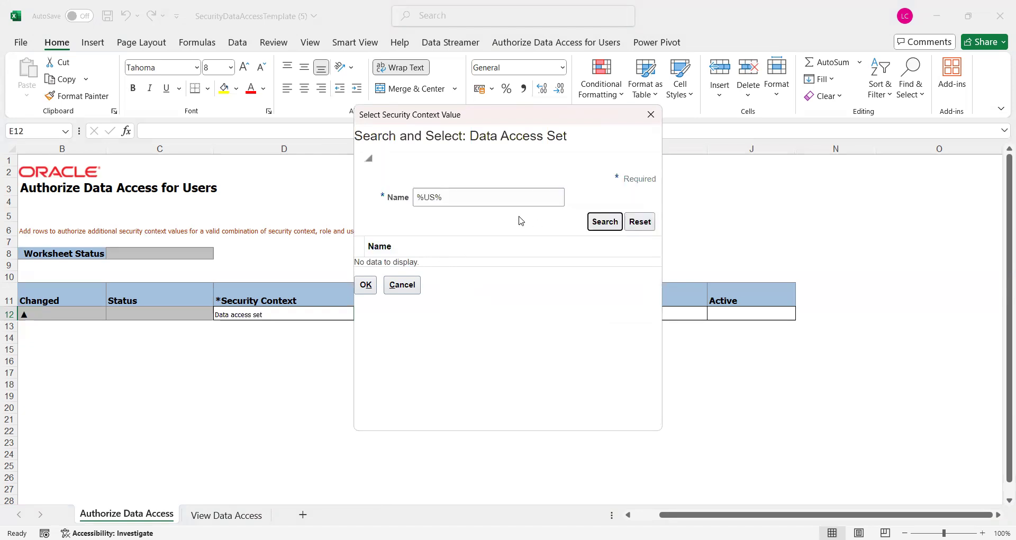
Search names with US% and select US Primary Ledger as the value
click(481, 202)
key(BackSpace)
key(BackSpace)
key(BackSpace)
key(BackSpace)
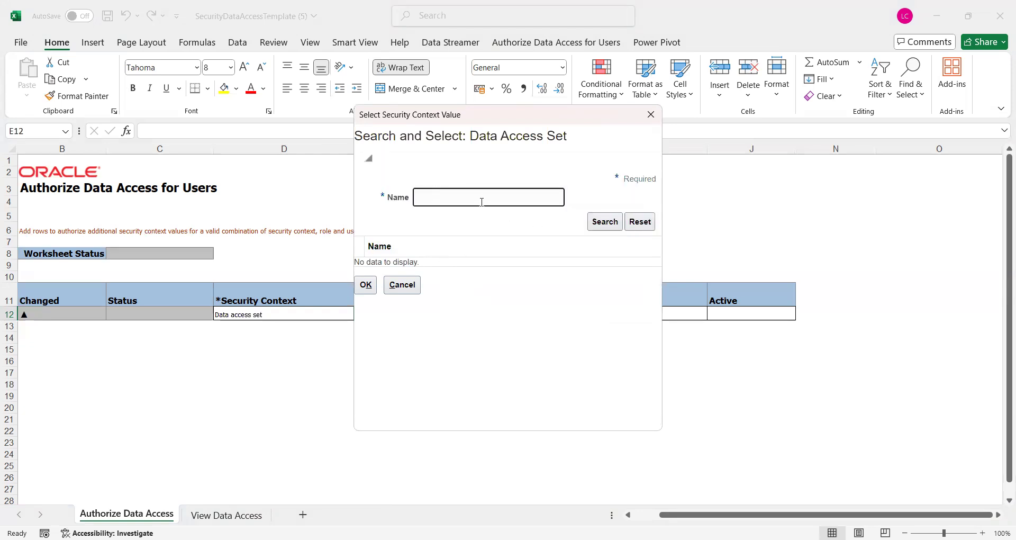
text(Us%)
key(BackSpace)
key(BackSpace)
key(BackSpace)
text(US%)
key(Return)
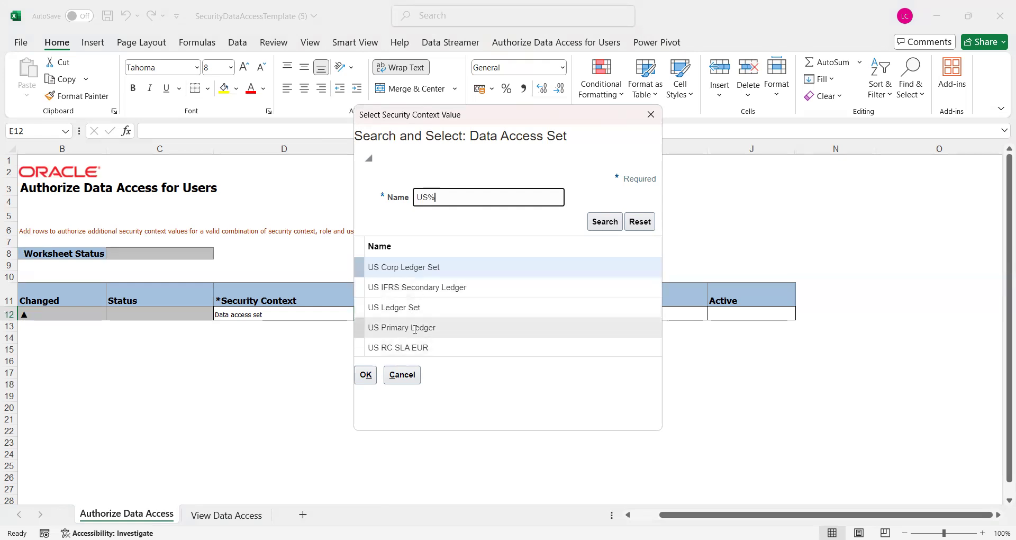
click(414, 328)
click(372, 379)
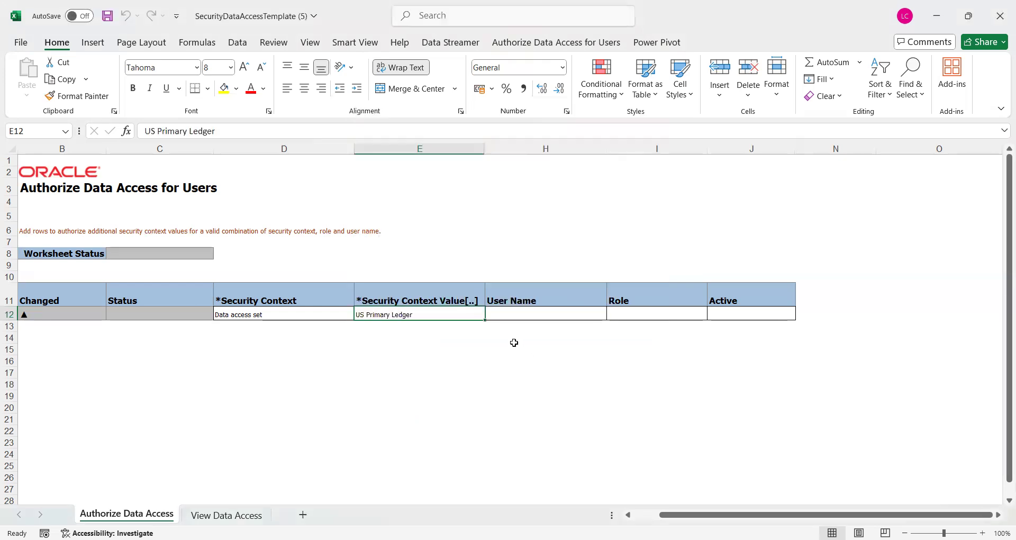
Enter the user's name in the User Name cell H12
click(528, 317)
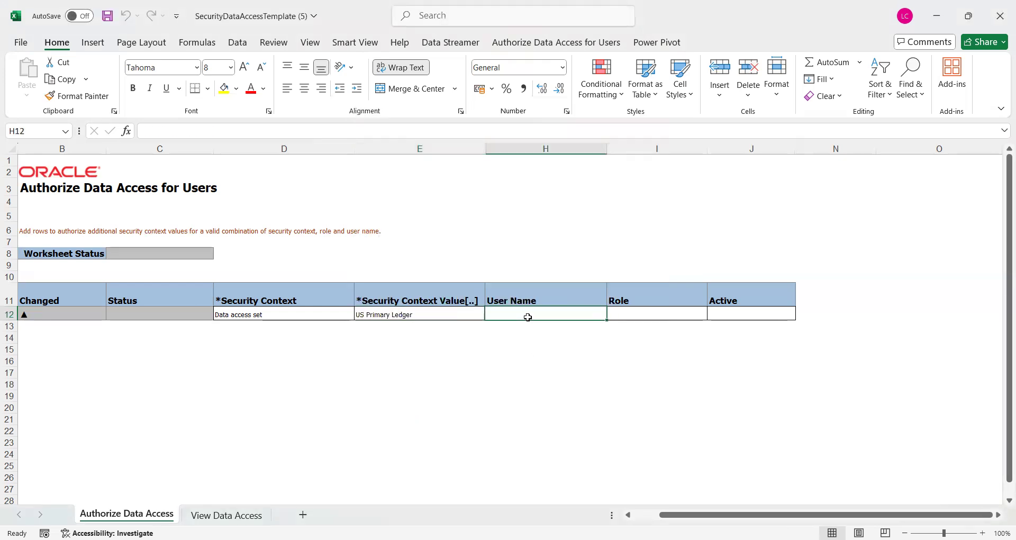
text(RAJA)
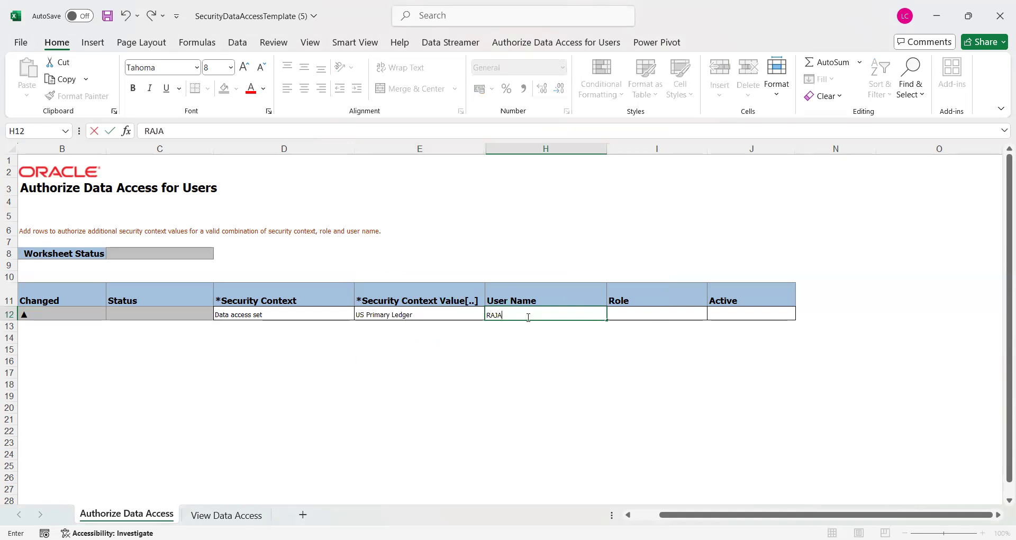
key(Tab)
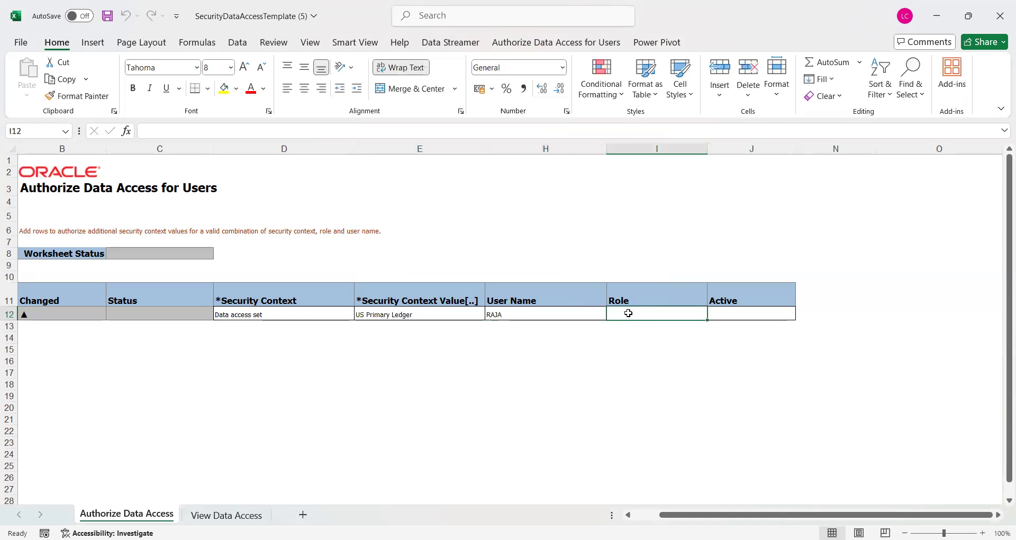
Copy the General Accountant role name from the View Data Access sheet
click(249, 514)
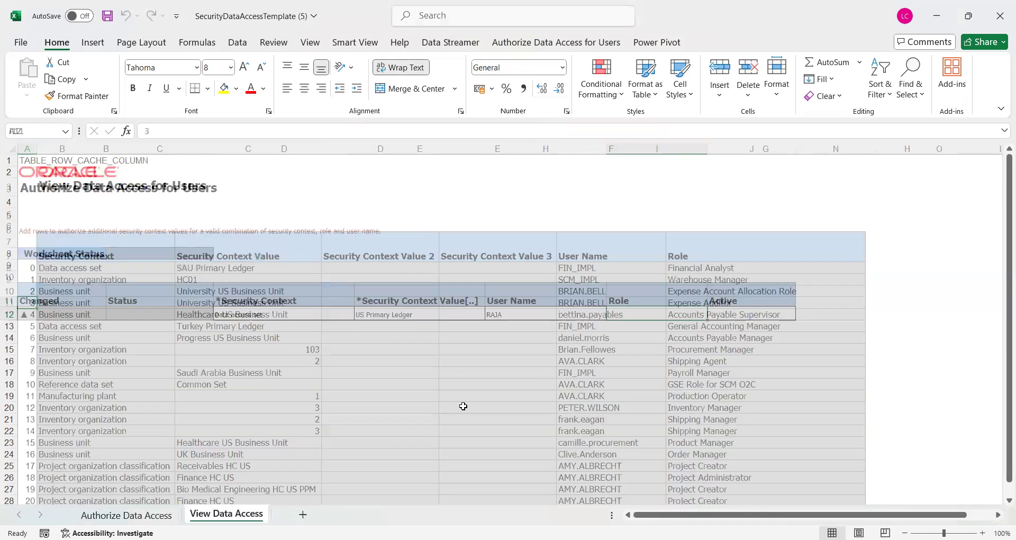
click(651, 346)
key(Right)
key(Left)
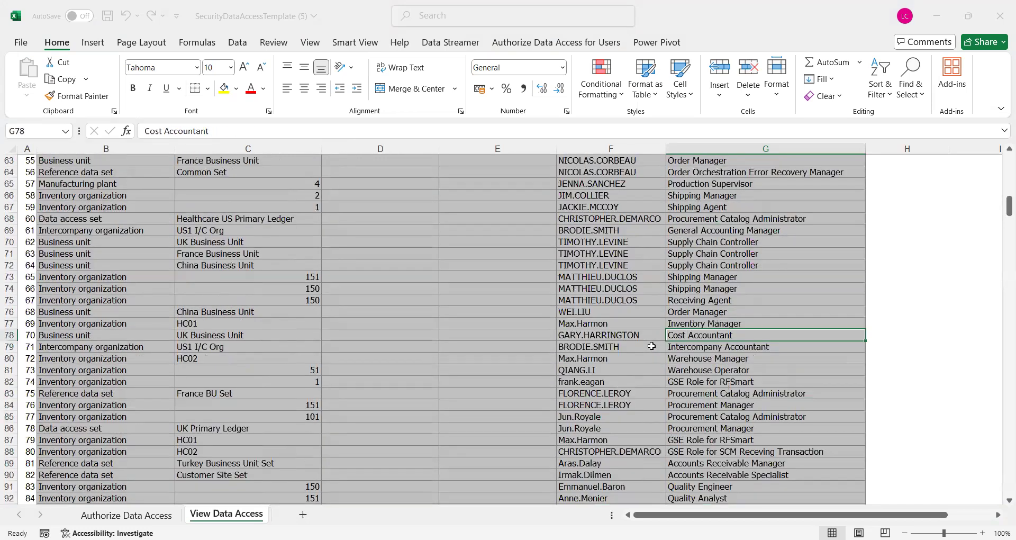
scroll(652, 346, down, 1)
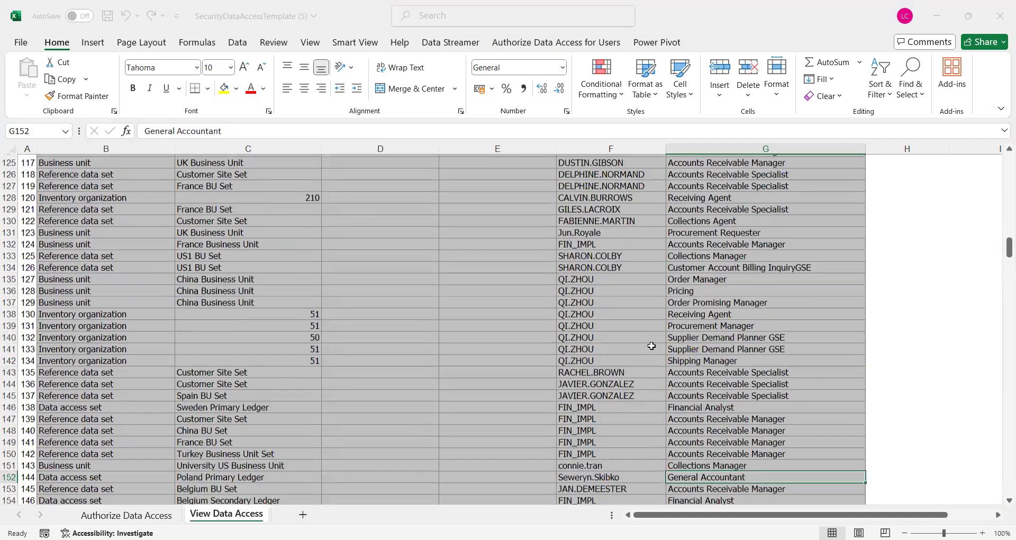
scroll(652, 346, down, 4)
key(ctrl+c)
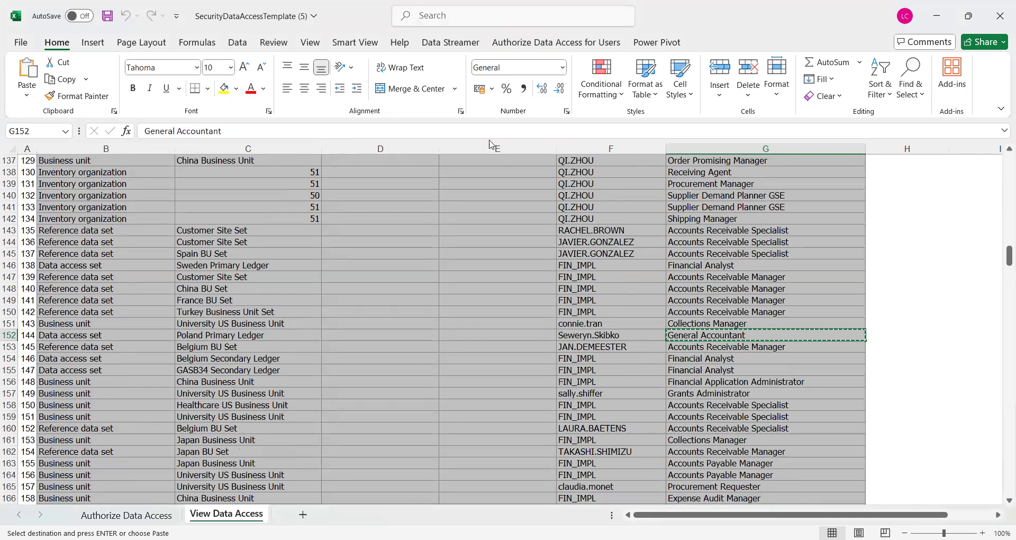
click(419, 132)
key(shift+Left)
key(shift+Left)
key(shift+Left)
key(shift+Left)
key(shift+Left)
key(shift+Left)
key(shift+Left)
key(shift+Left)
key(shift+Left)
key(shift+Left)
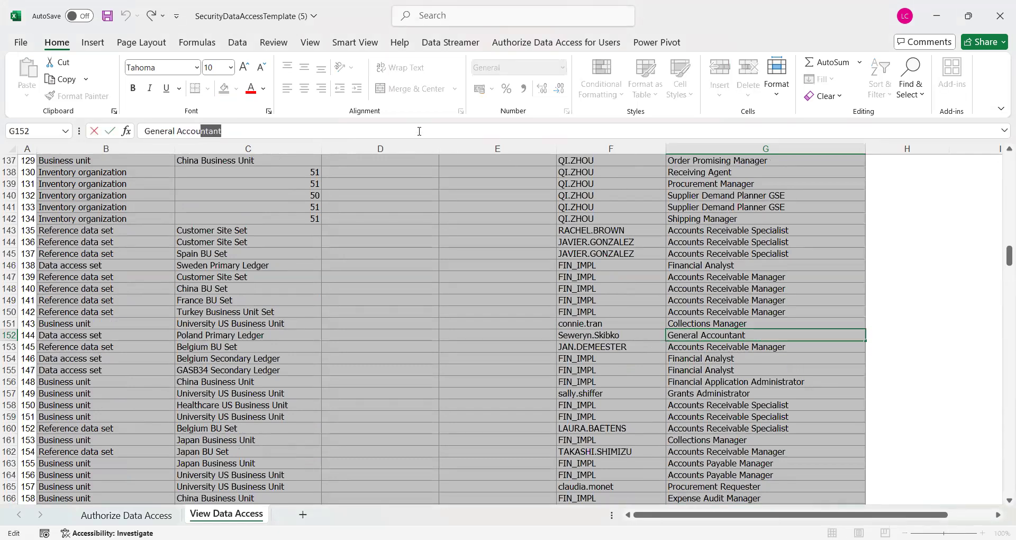
key(shift+Left)
key(shift+Left)
key(shift+Left)
key(shift+Left)
key(shift+Left)
key(shift+Left)
key(shift+Left)
key(shift+Left)
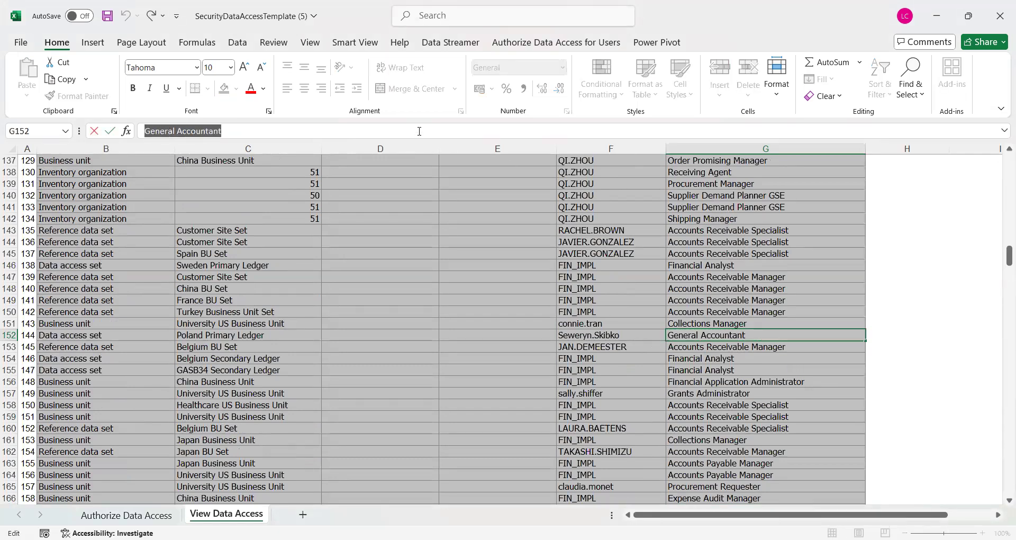
key(ctrl+c)
Paste General Accountant into Role cell I12 and set Active to Yes
click(147, 514)
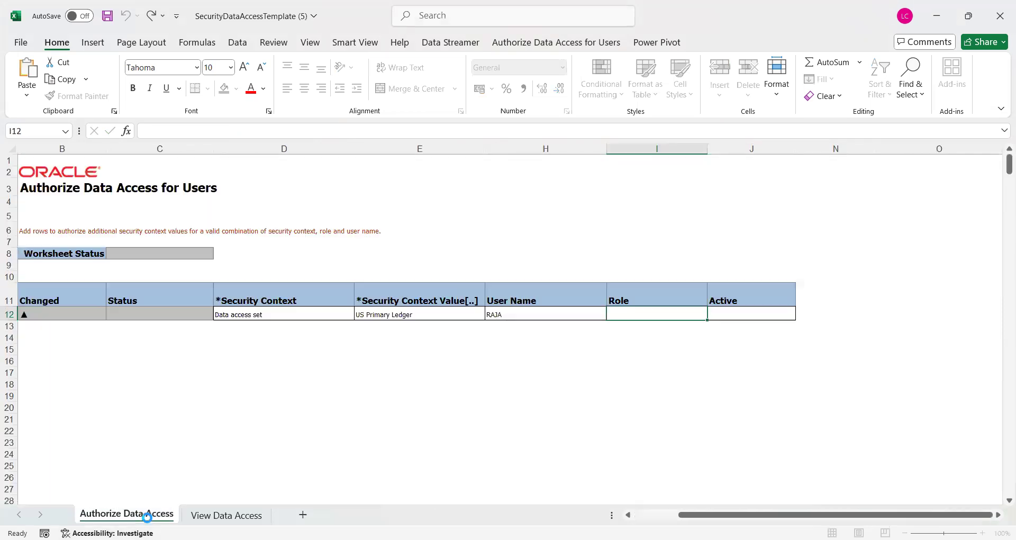
key(ctrl+v)
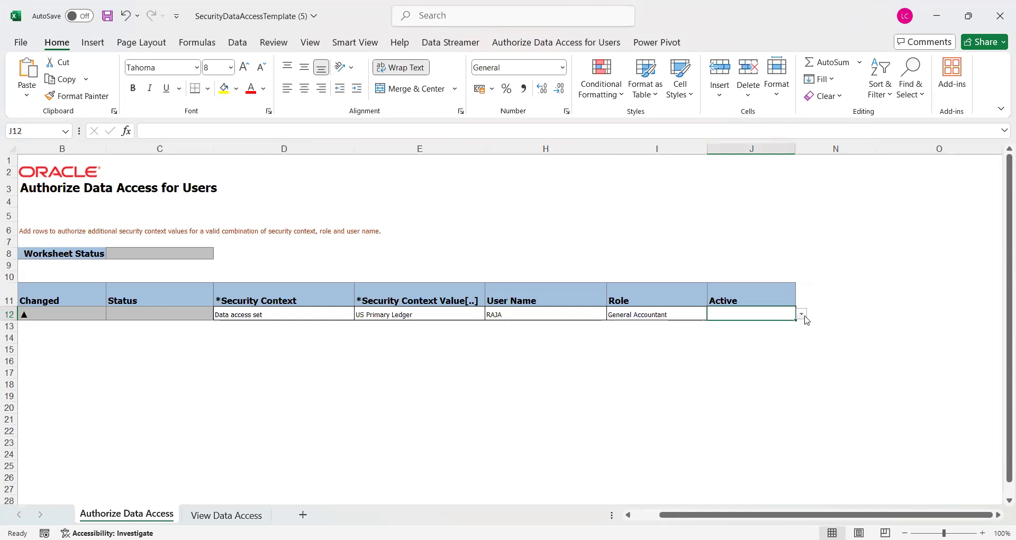
click(802, 314)
click(696, 344)
Insert a new row 12 and copy Data access set and US Primary Ledger into it
click(9, 314)
right_click(10, 314)
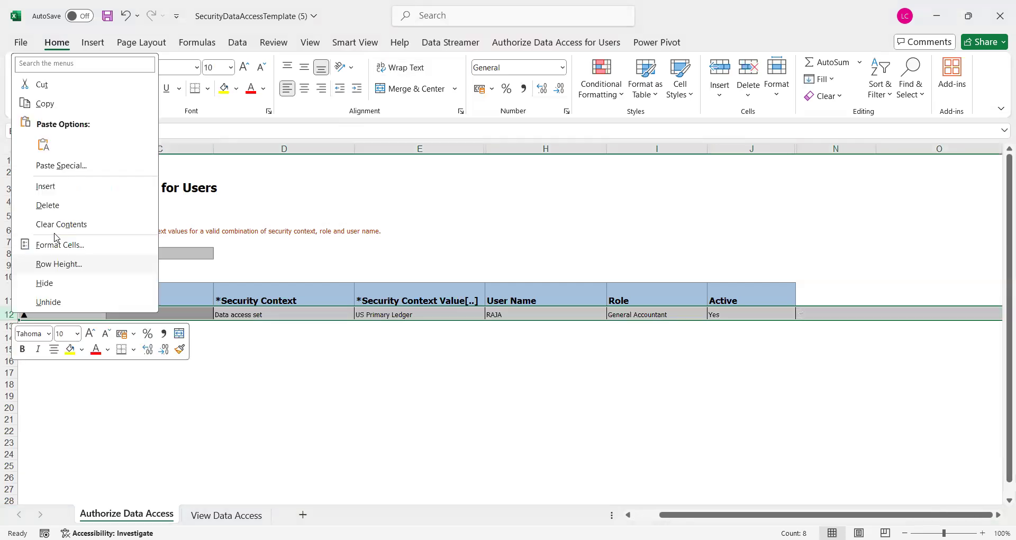
click(86, 188)
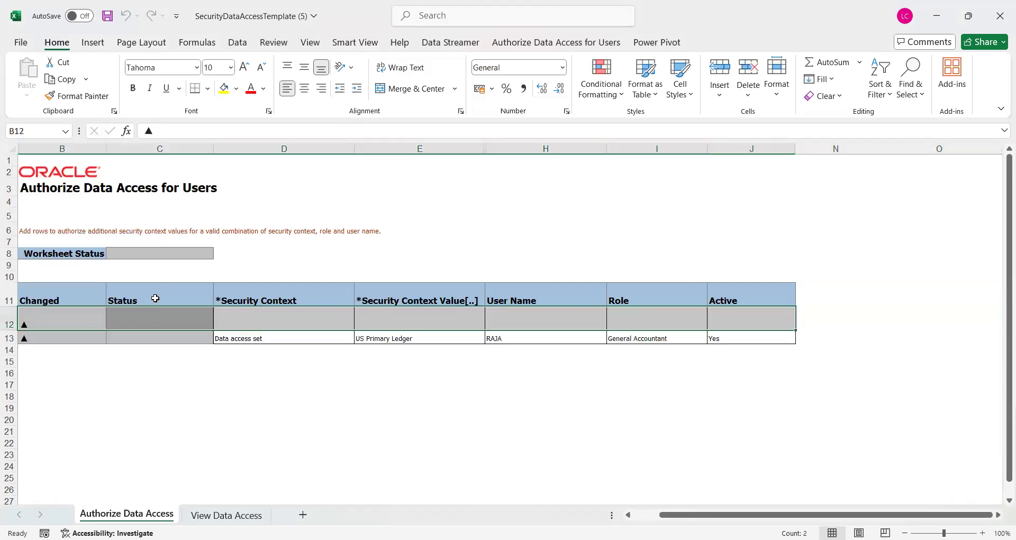
click(256, 326)
key(Down)
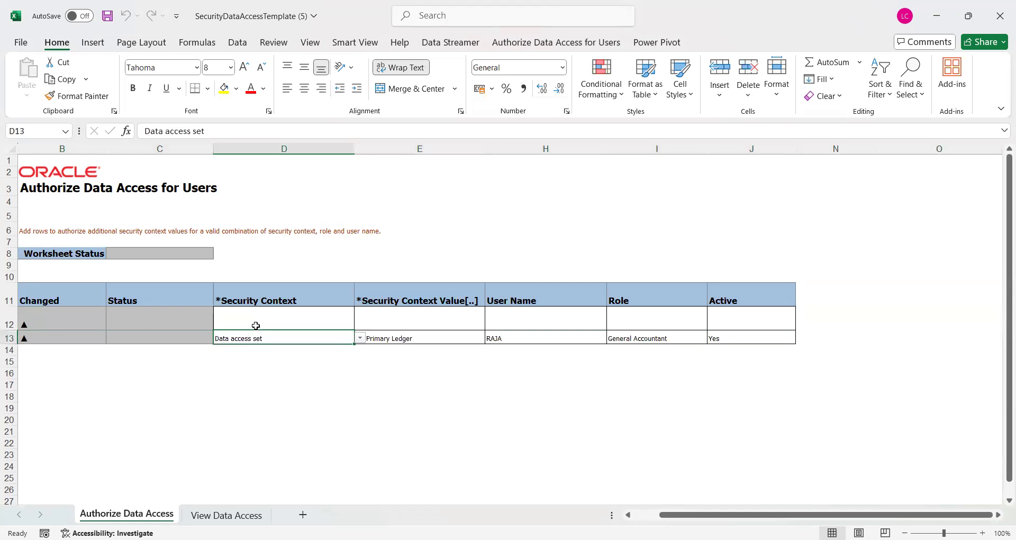
key(ctrl+c)
click(255, 326)
key(Return)
key(Right)
key(Right)
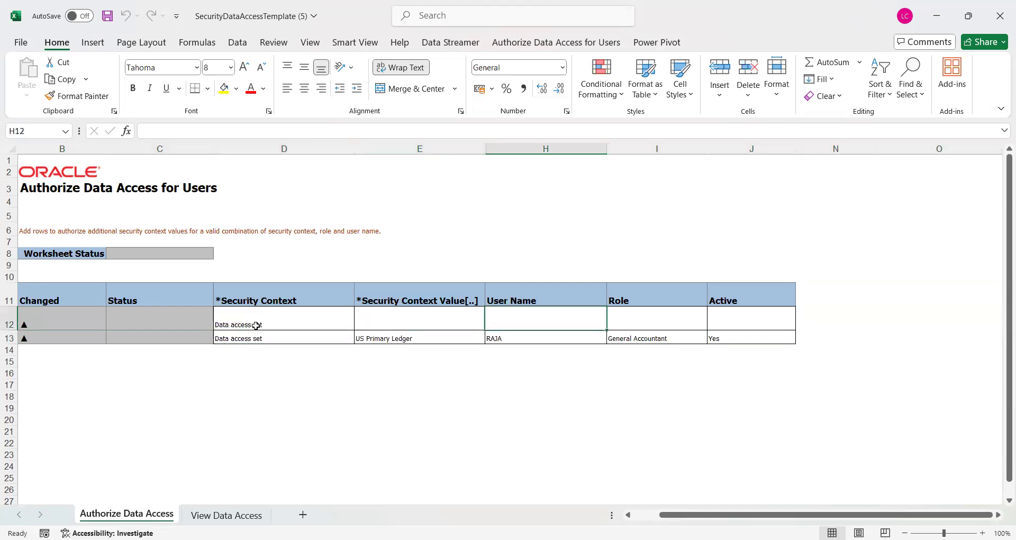
key(Left)
key(Down)
key(ctrl+c)
key(Up)
key(Return)
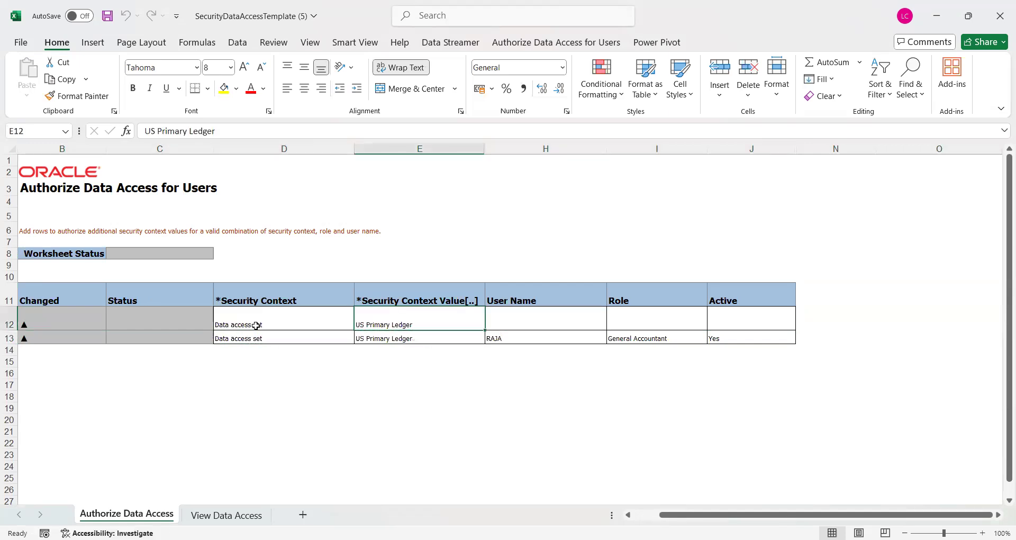
Enter another user's name, copy General Accountant into the Role, and set Active to Yes
key(Right)
key(Up)
text(Poo)
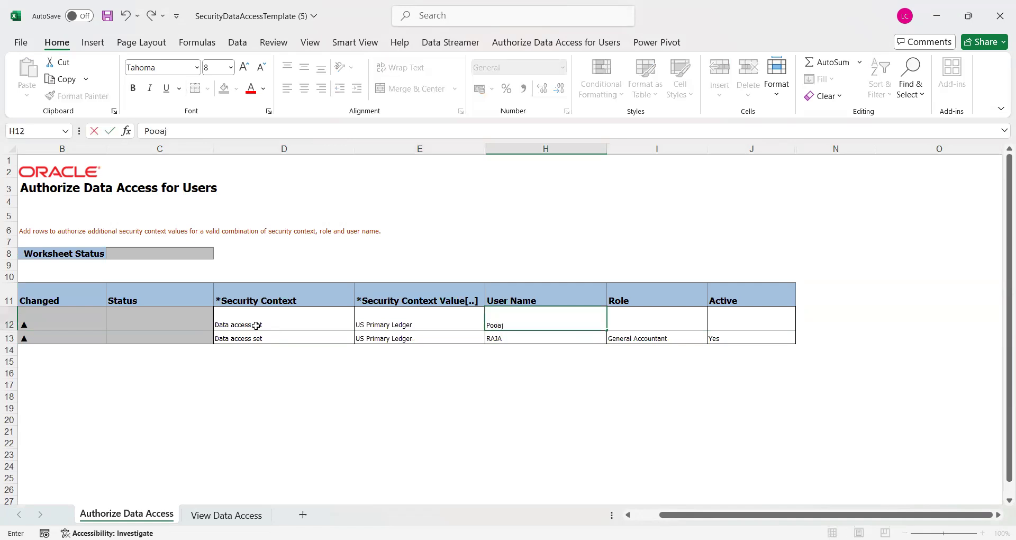
text(ja)
key(Right)
key(Down)
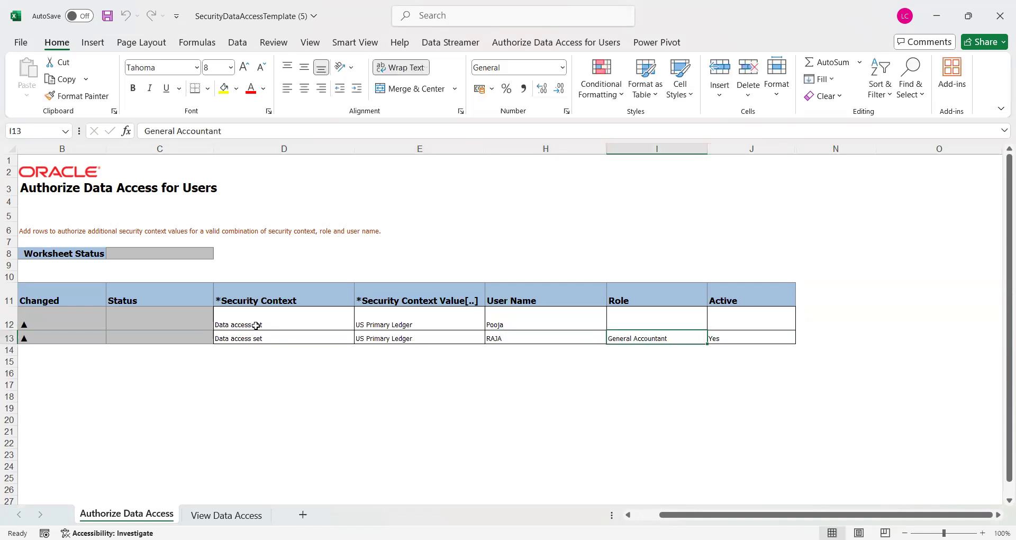
key(ctrl+c)
key(Down)
key(Up)
key(Up)
key(Return)
key(Right)
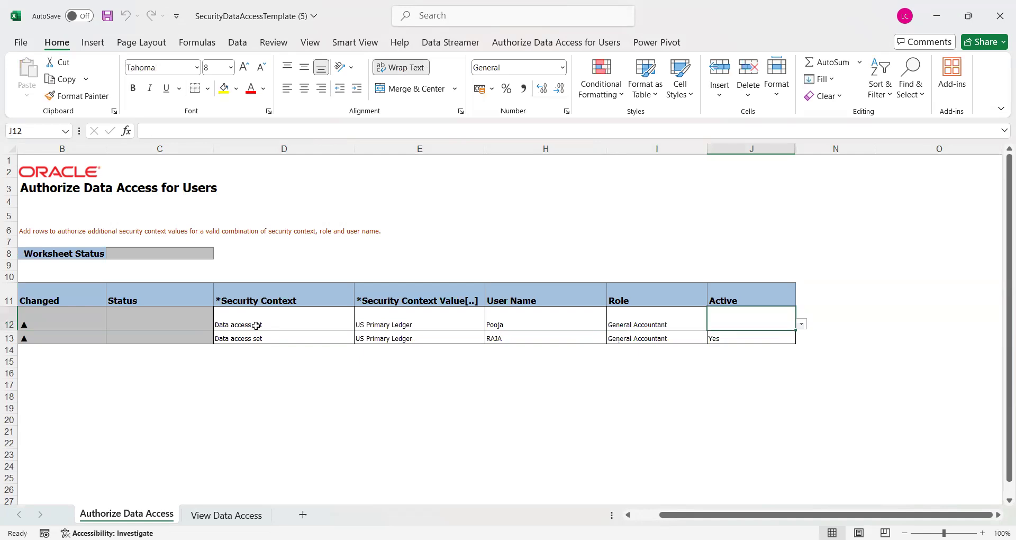
click(802, 324)
click(676, 353)
Insert a blank row 12 and copy Data access set, US Primary Ledger and the user name into it
right_click(8, 311)
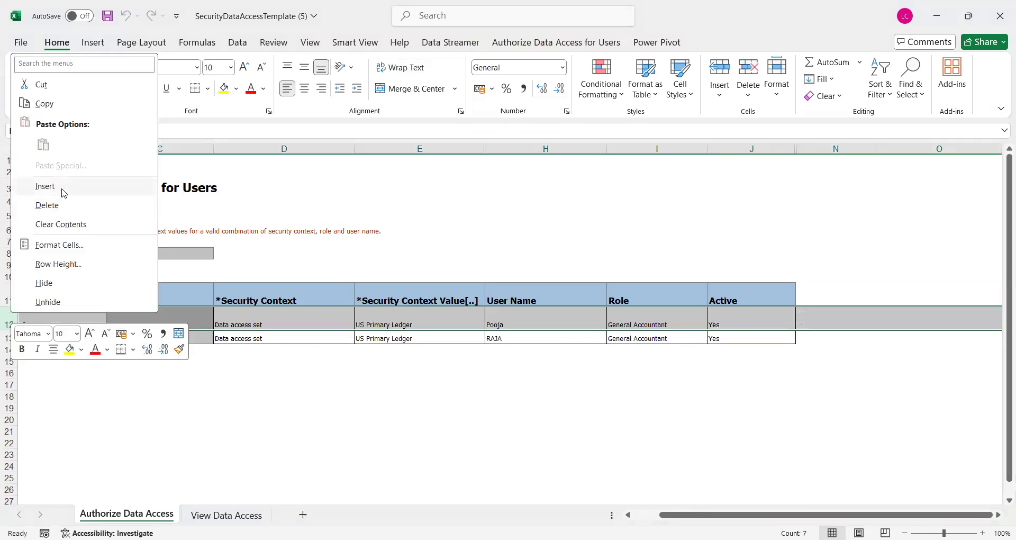
click(63, 189)
click(266, 324)
key(Down)
key(ctrl+c)
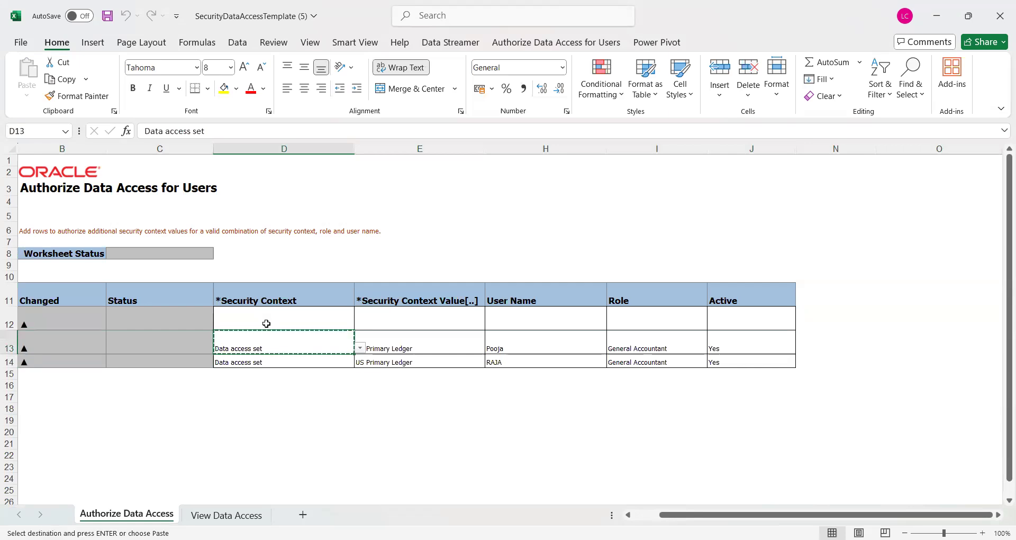
click(266, 323)
key(Return)
key(Right)
key(Down)
key(ctrl+c)
key(Up)
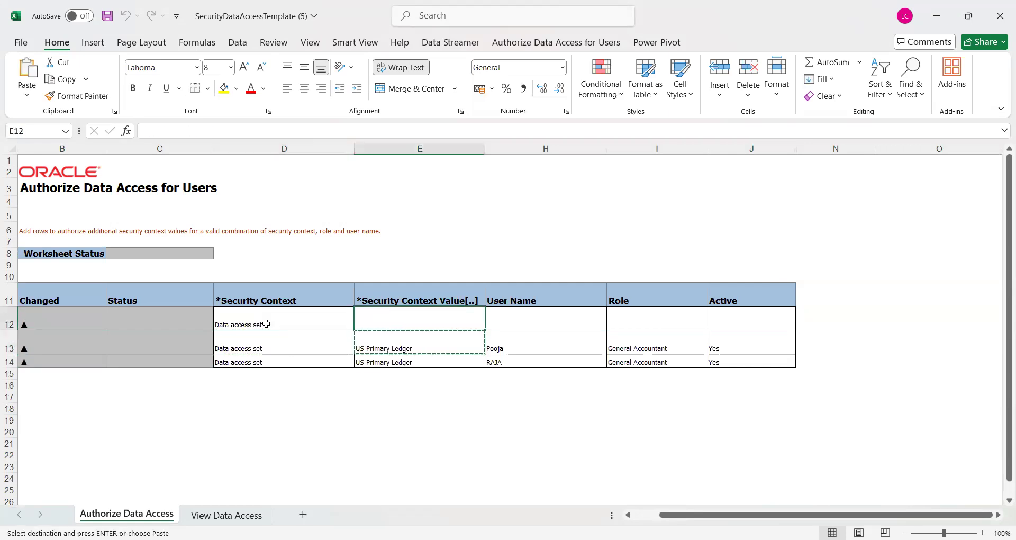
key(Return)
key(Right)
key(Down)
key(Up)
key(Down)
key(Down)
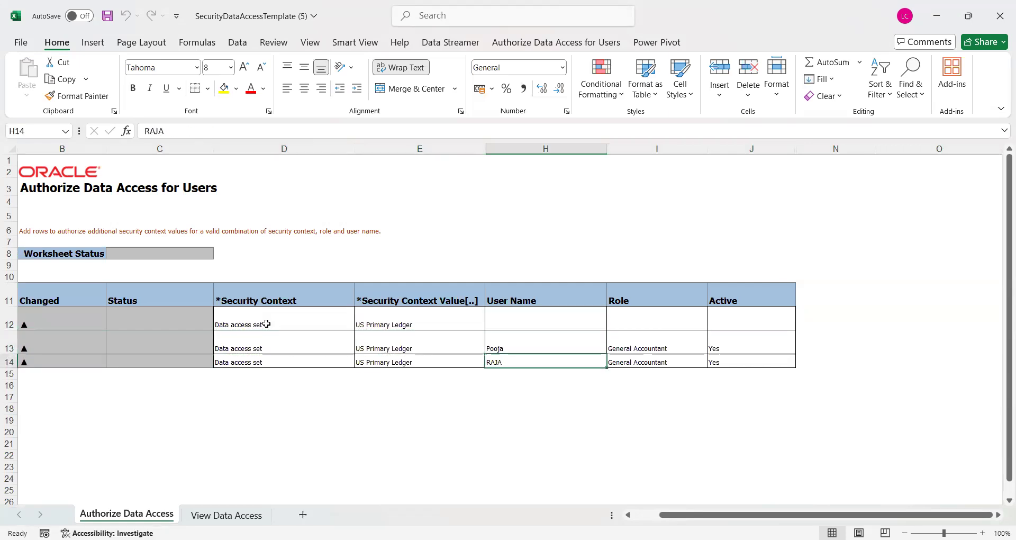
key(Up)
key(ctrl+c)
key(Up)
key(Return)
key(Right)
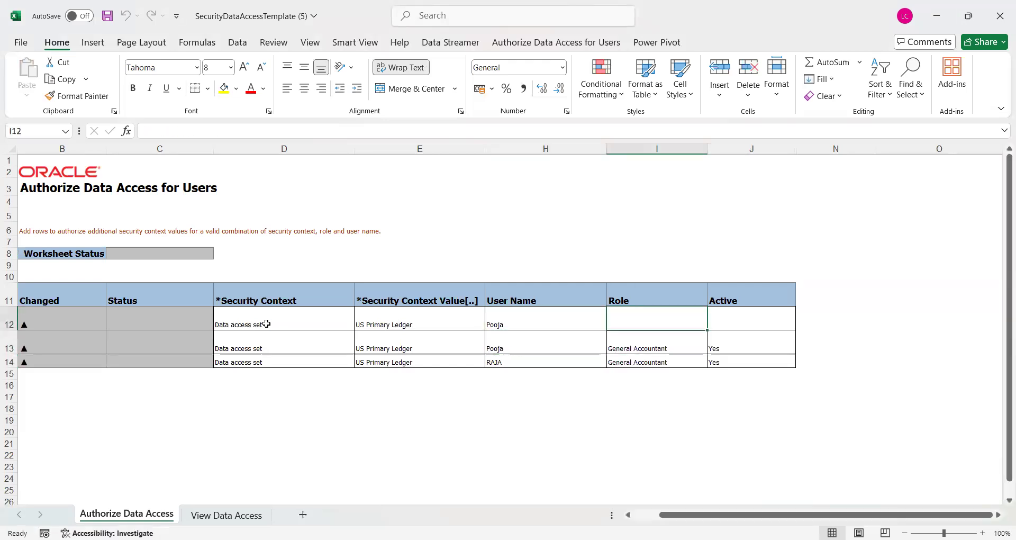
Copy General Accounting Manager from View Data Access into the new row's Role and set Active to Yes
click(211, 517)
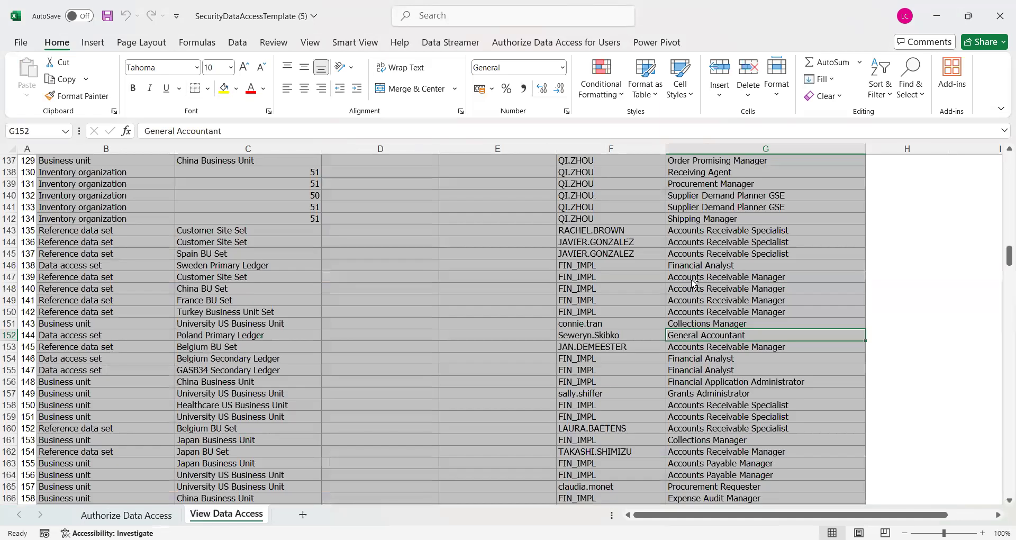
click(692, 281)
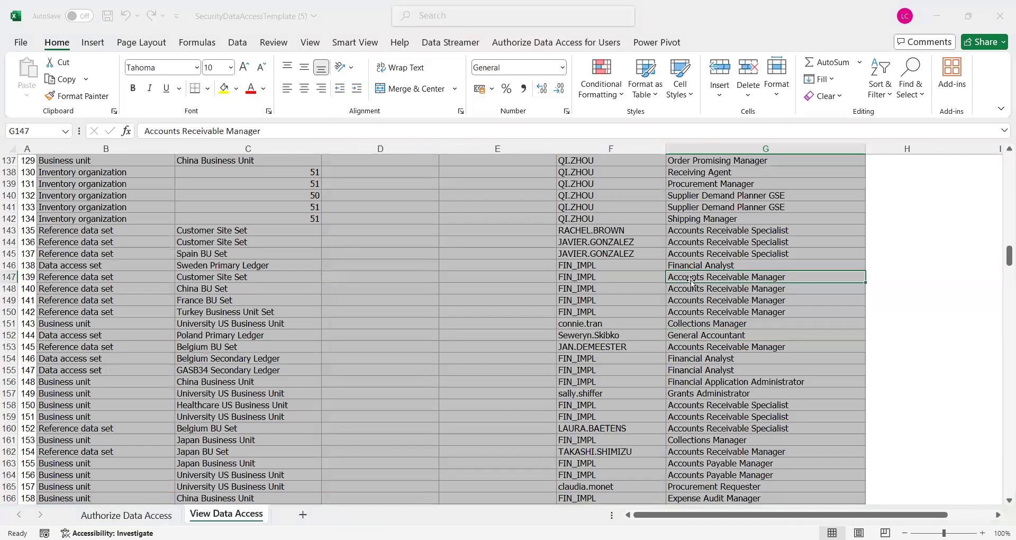
key(Down)
key(Down)
key(Down)
key(Down)
key(Down)
key(Down)
key(Down)
key(Down)
key(Down)
key(Down)
key(Down)
key(Down)
key(Down)
key(Down)
key(Down)
key(Down)
key(Down)
key(Down)
key(Down)
key(Down)
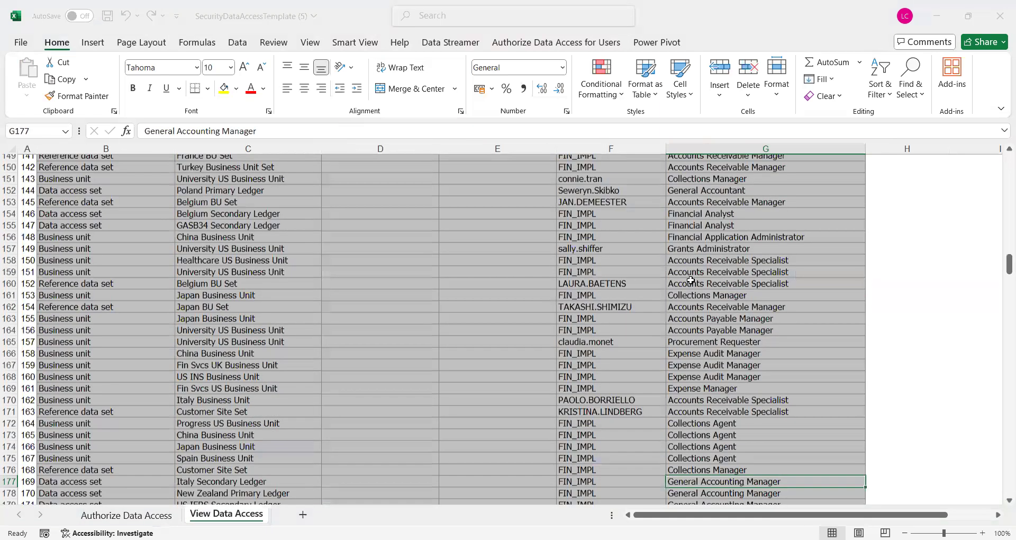
scroll(691, 281, down, 4)
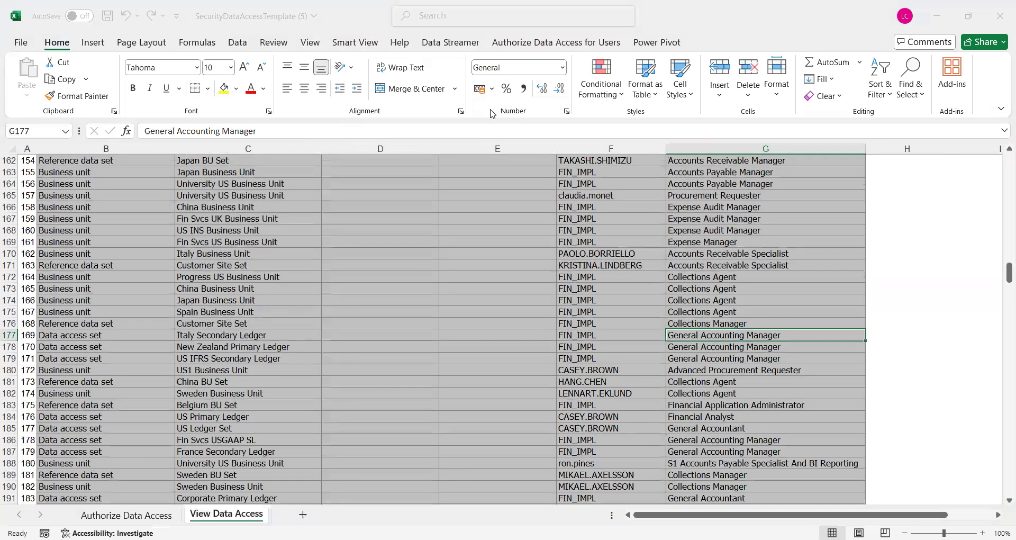
click(467, 132)
key(shift+Left)
key(shift+Left)
key(shift+Left)
key(shift+Left)
key(shift+Left)
key(shift+Left)
key(shift+Left)
key(shift+Left)
key(shift+Left)
key(shift+Left)
key(shift+Left)
key(shift+Left)
key(shift+Left)
key(shift+Left)
key(shift+Left)
key(shift+Left)
key(shift+Left)
key(shift+Left)
key(shift+Left)
key(shift+Left)
key(shift+Left)
key(shift+Left)
key(shift+Left)
key(shift+Left)
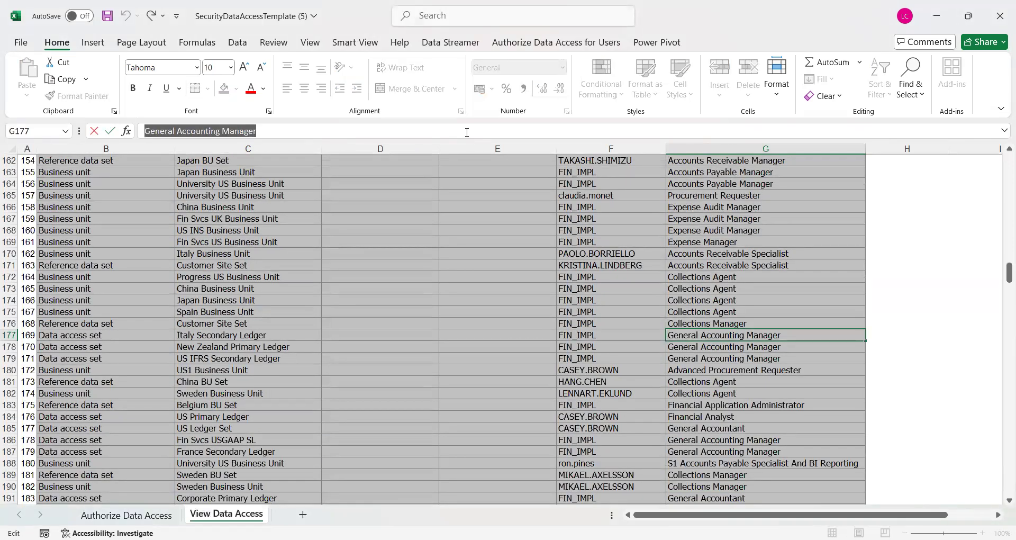
key(ctrl+c)
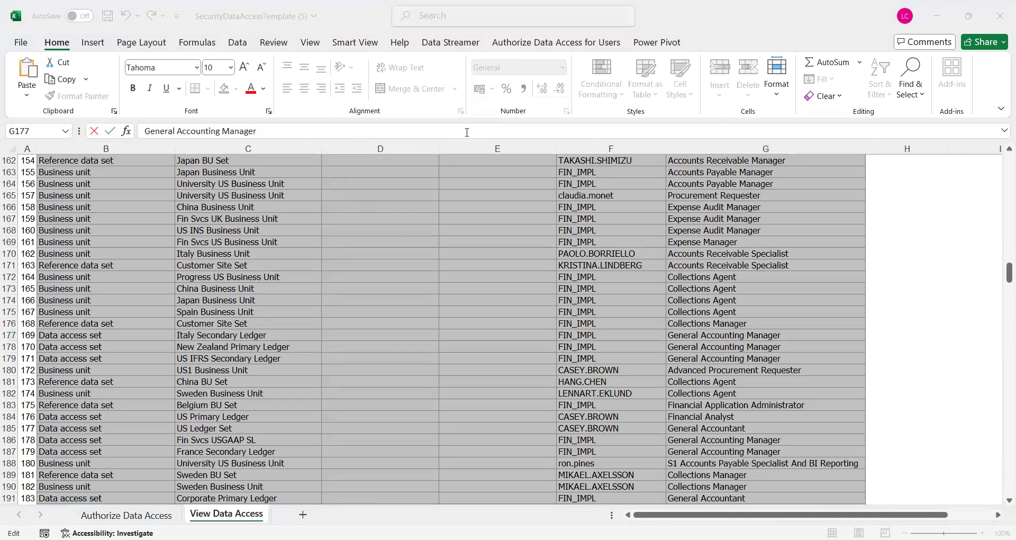
key(Escape)
key(ctrl+Page_Up)
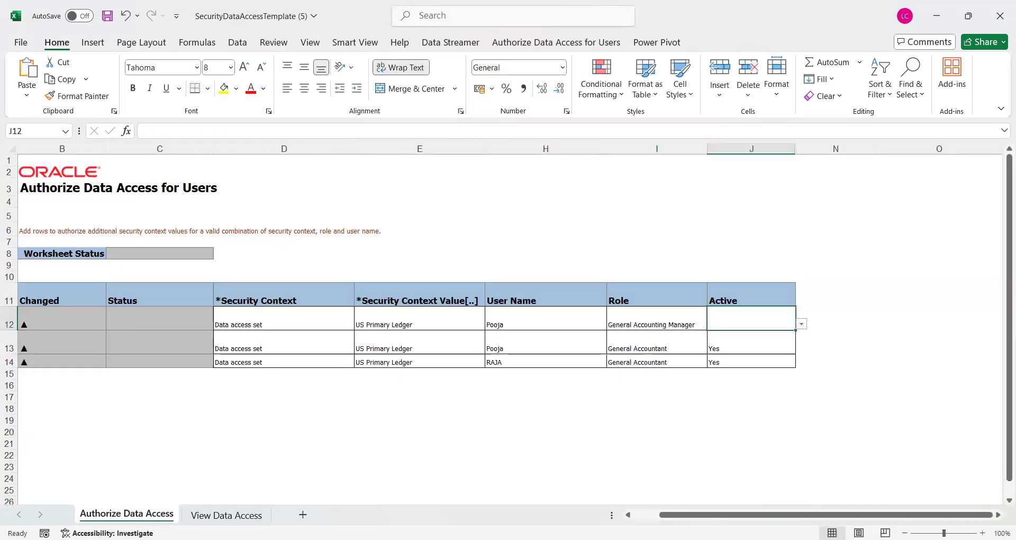
click(801, 324)
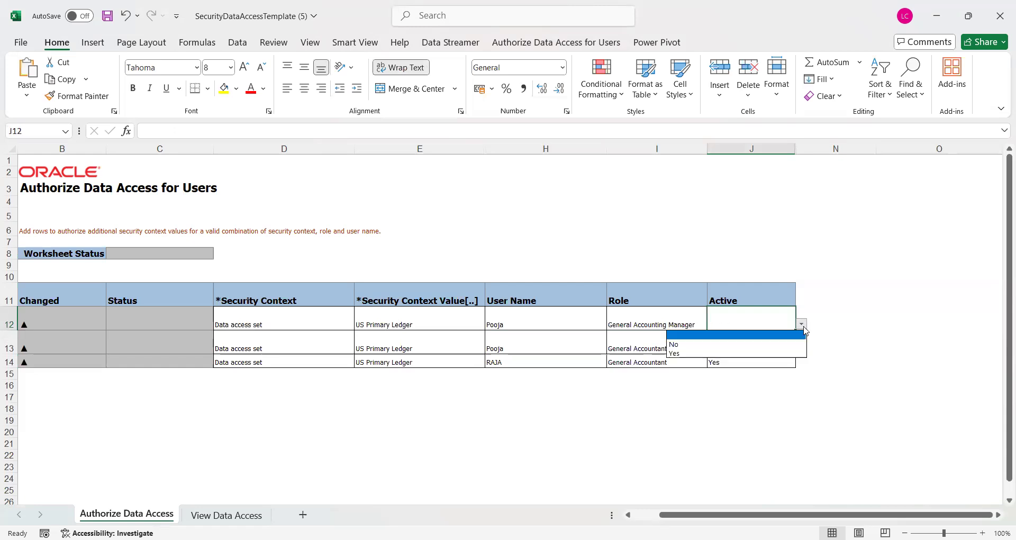
click(687, 353)
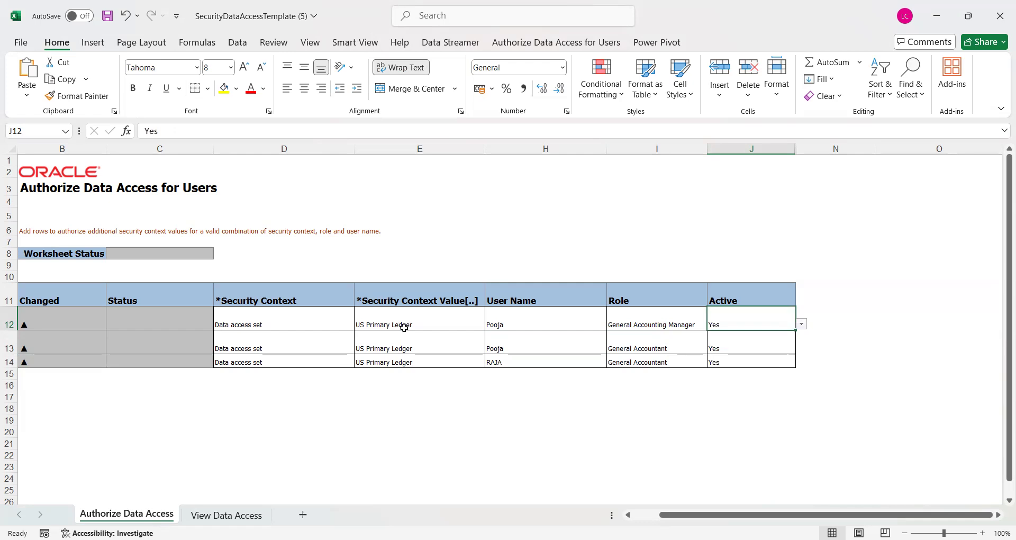
click(392, 359)
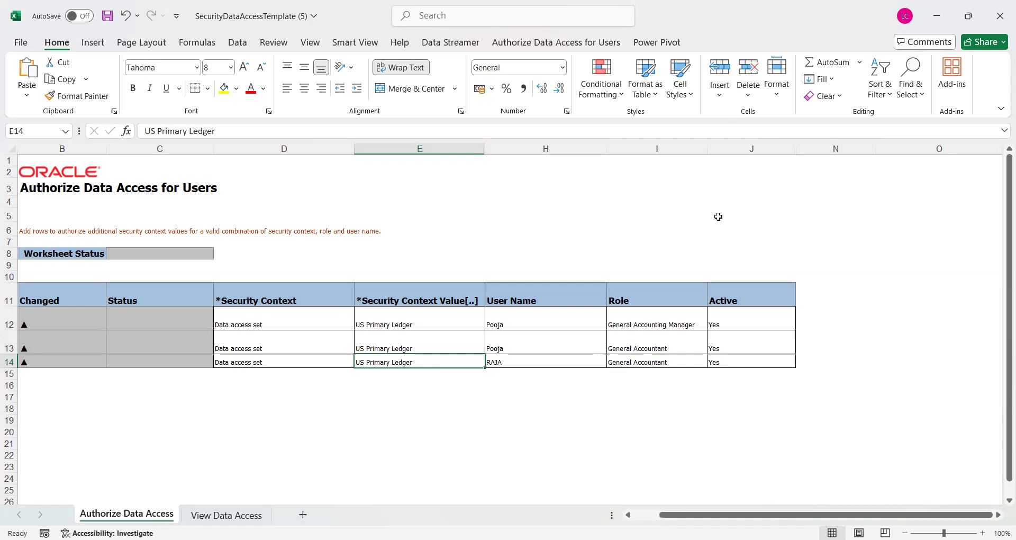
Upload the three Authorize Data Access for Users rows so each shows Row inserted successfully
double_click(800, 30)
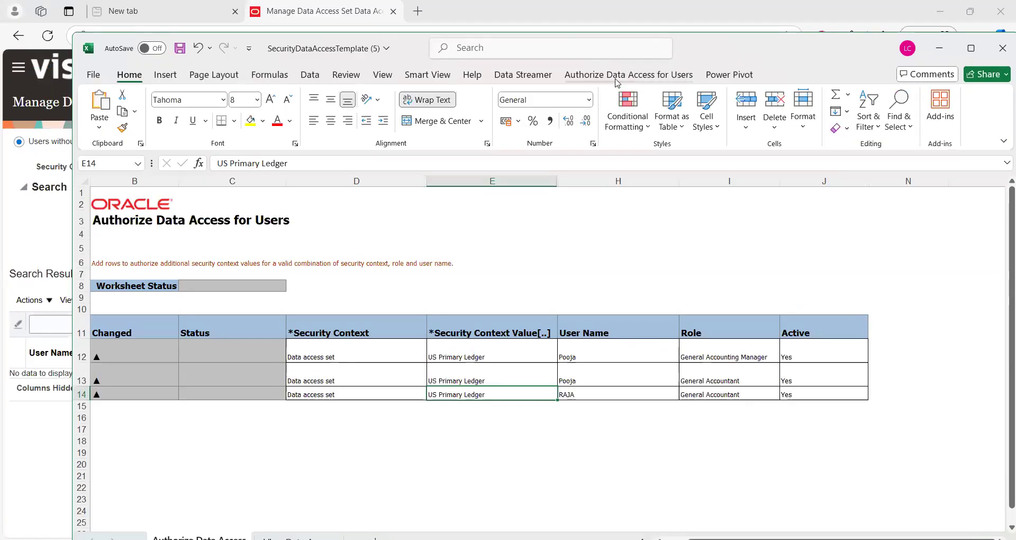
click(616, 79)
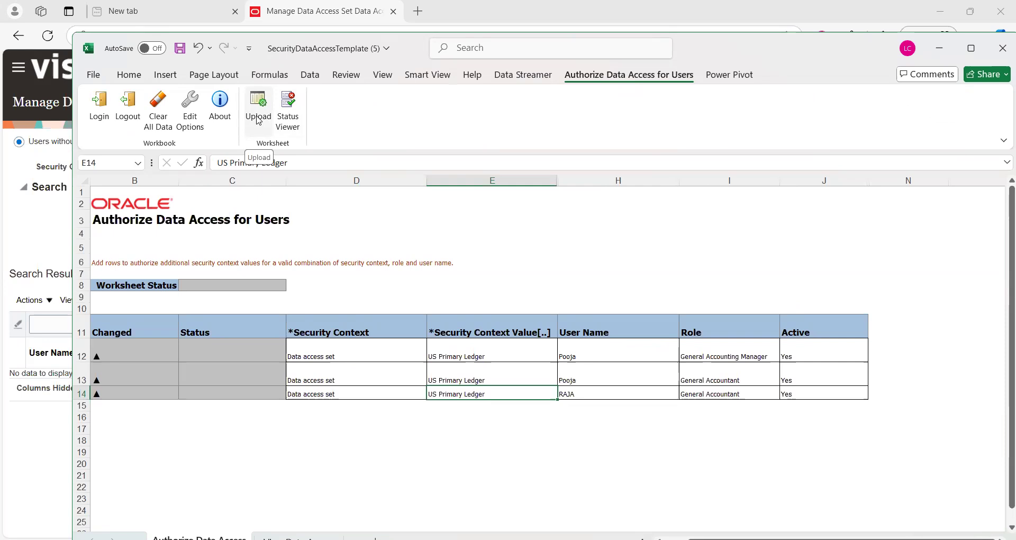
click(259, 120)
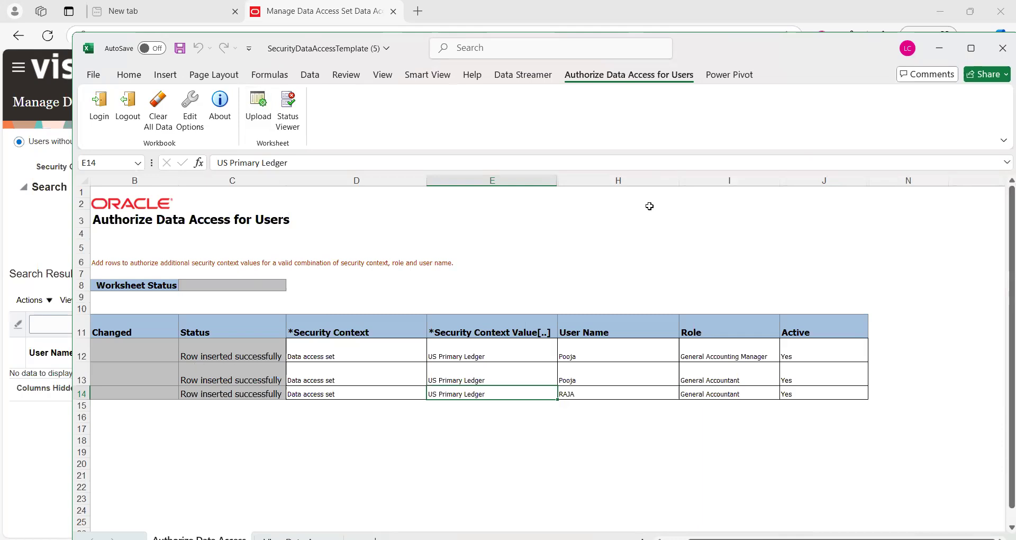
click(970, 50)
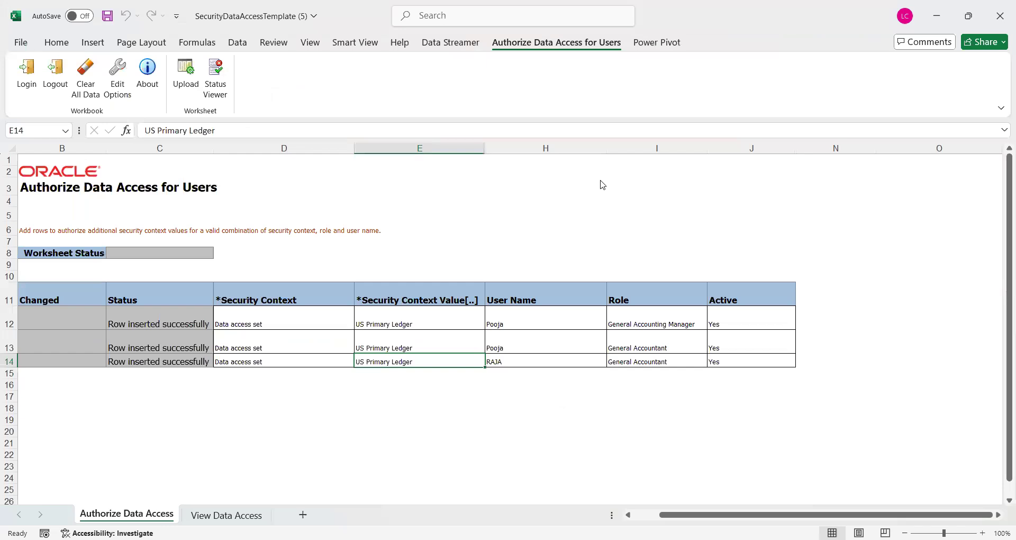
key(alt+Tab)
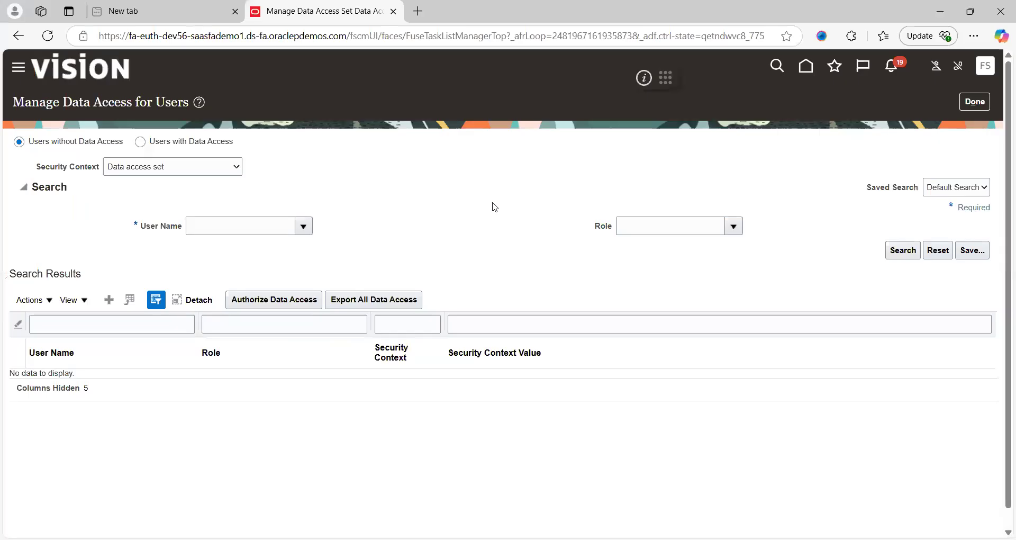
Search Users with Data Access by the user's name to check their US Primary Ledger roles
click(140, 141)
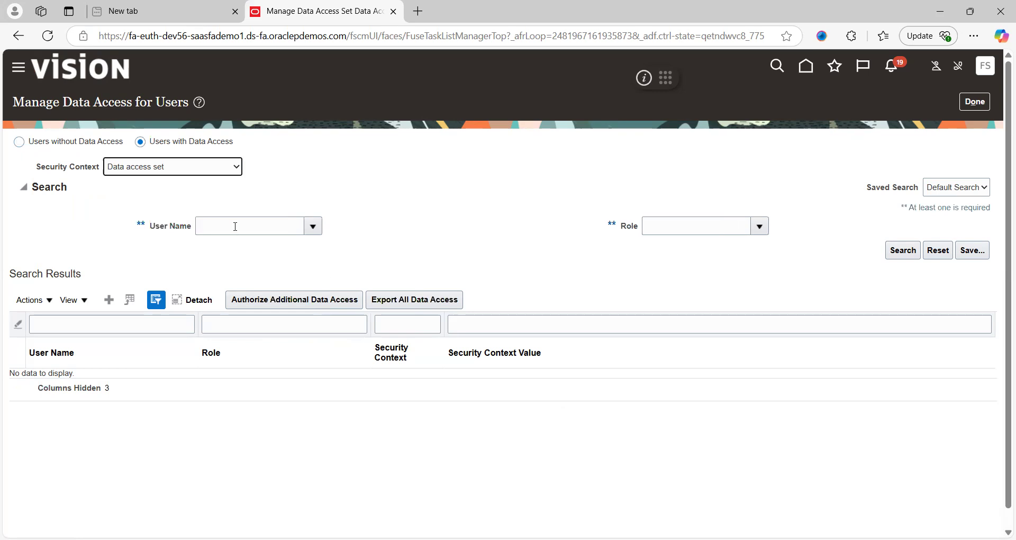
click(236, 227)
text(Pooja)
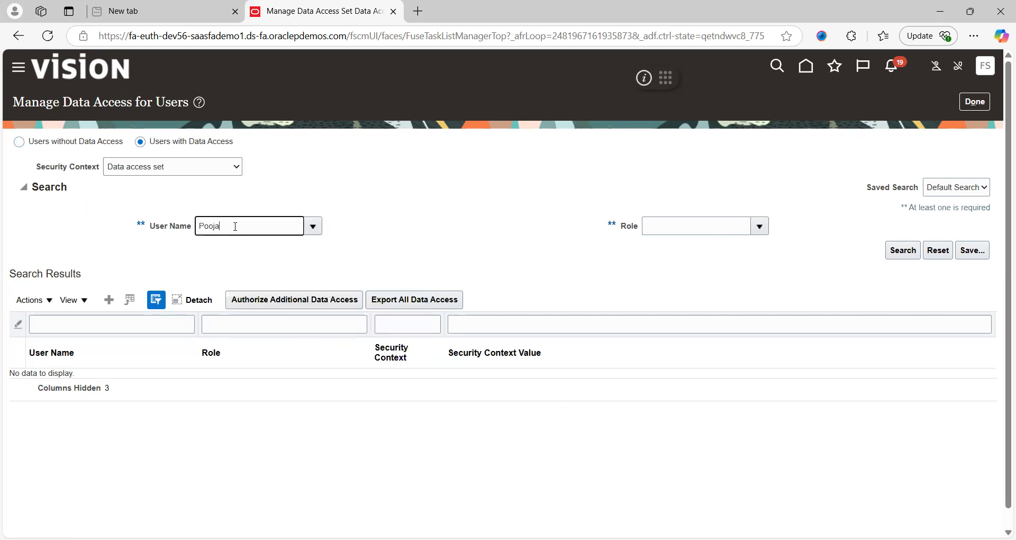
click(902, 251)
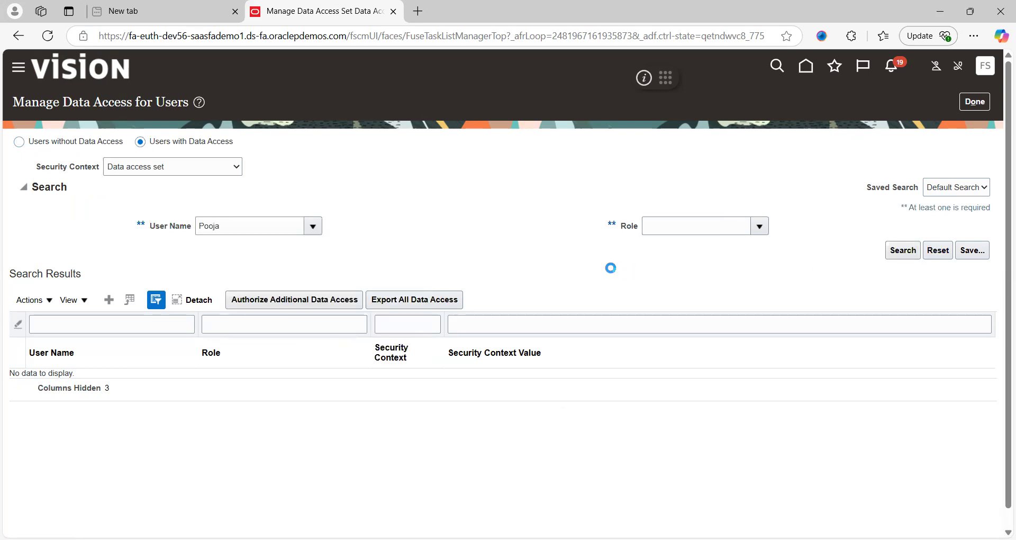